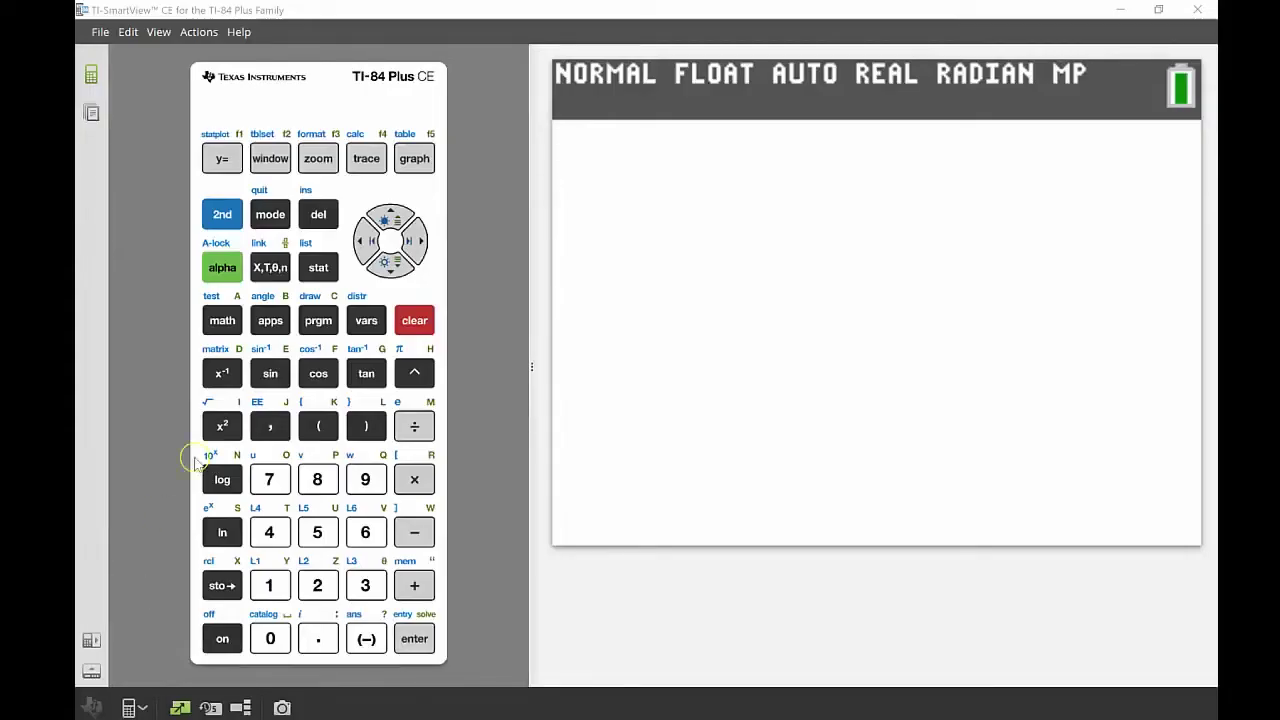
# Step: Bring up the APPLICATIONS list (Finance, CabriJr, CelSheet) with the apps key
pyautogui.click(275, 322)
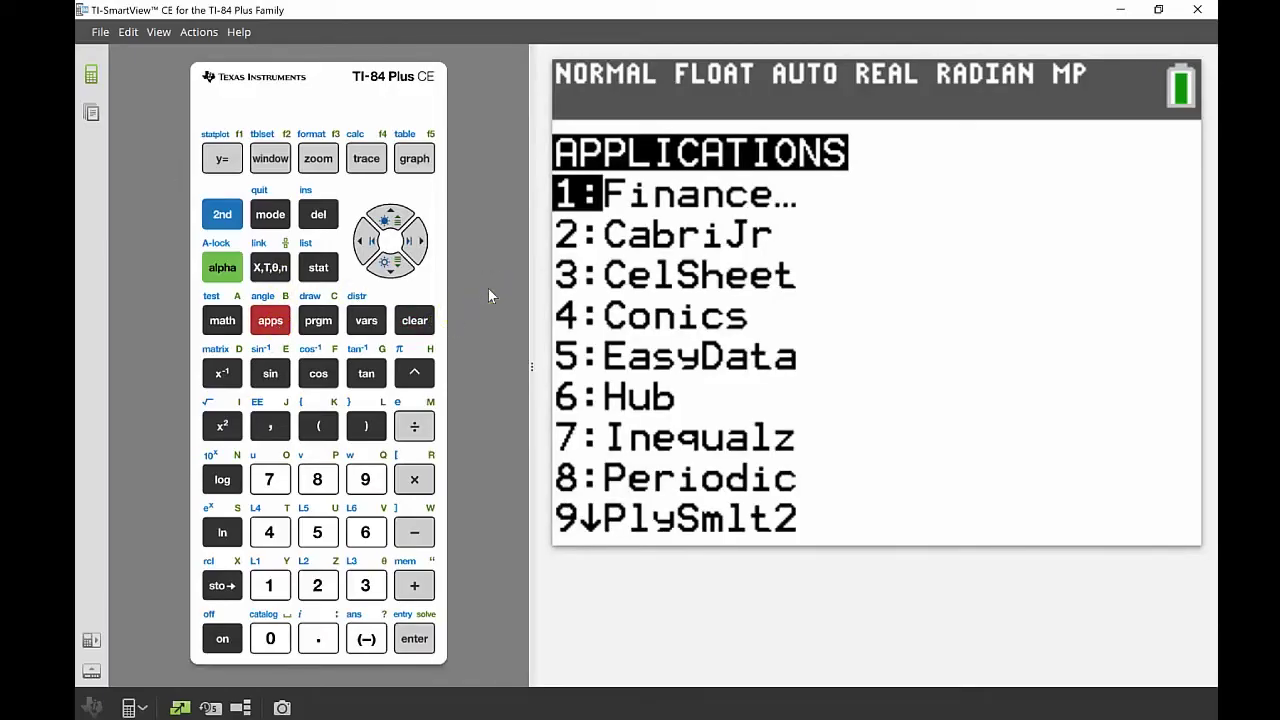
# Step: Launch 1:Finance from the APPLICATIONS list to reach its CALC menu
pyautogui.click(414, 641)
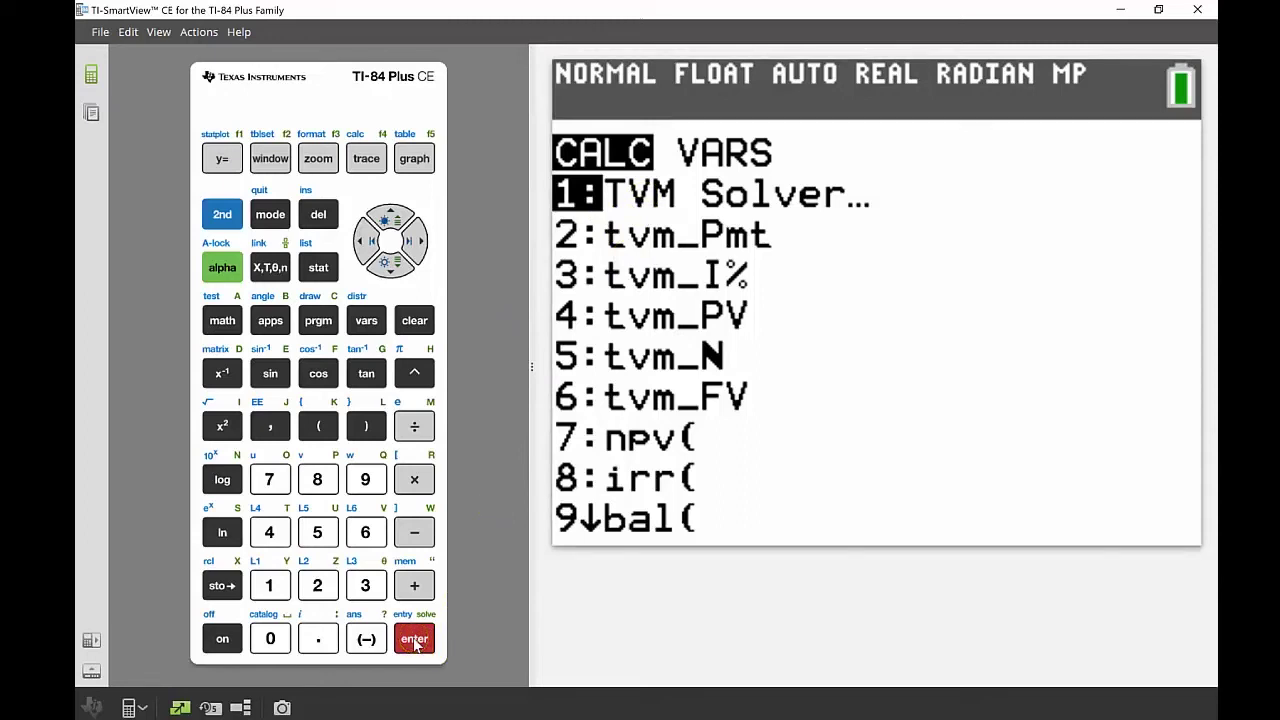
# Step: Choose 1:TVM Solver from the Finance CALC menu
pyautogui.click(415, 640)
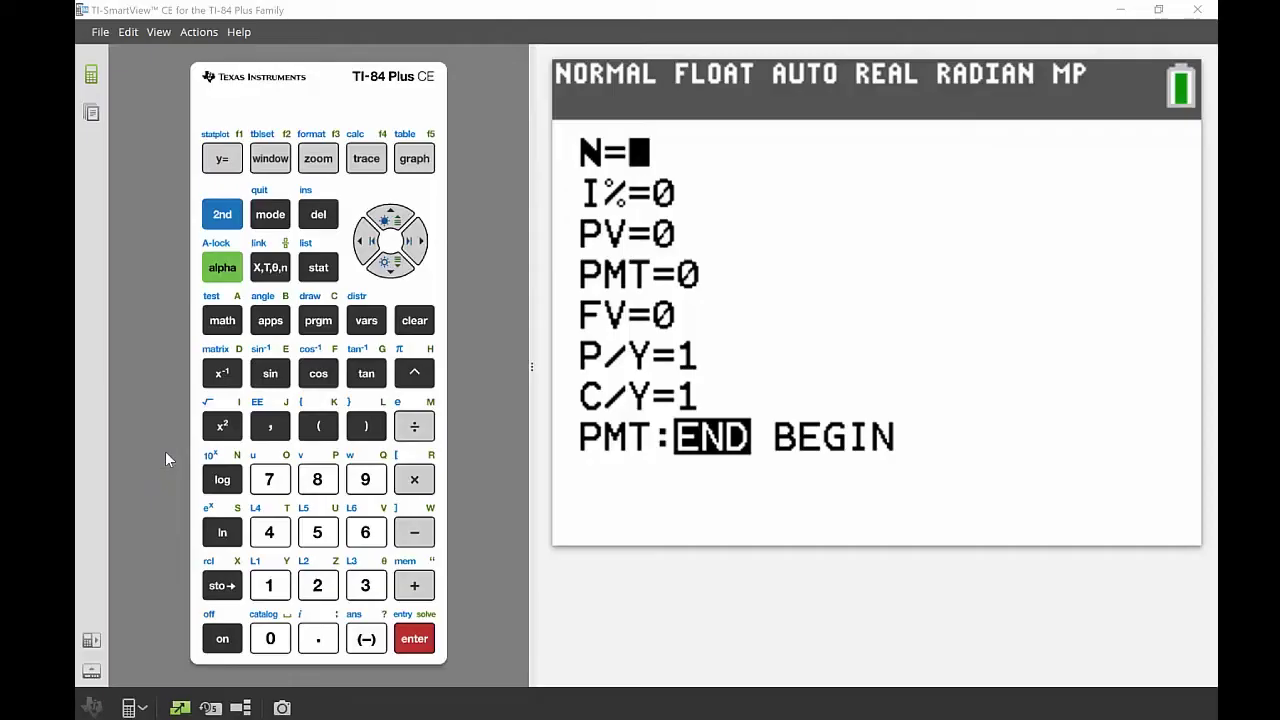
# Step: Enter I% = 5 and PV = -7800 in the TVM Solver
pyautogui.click(390, 264)
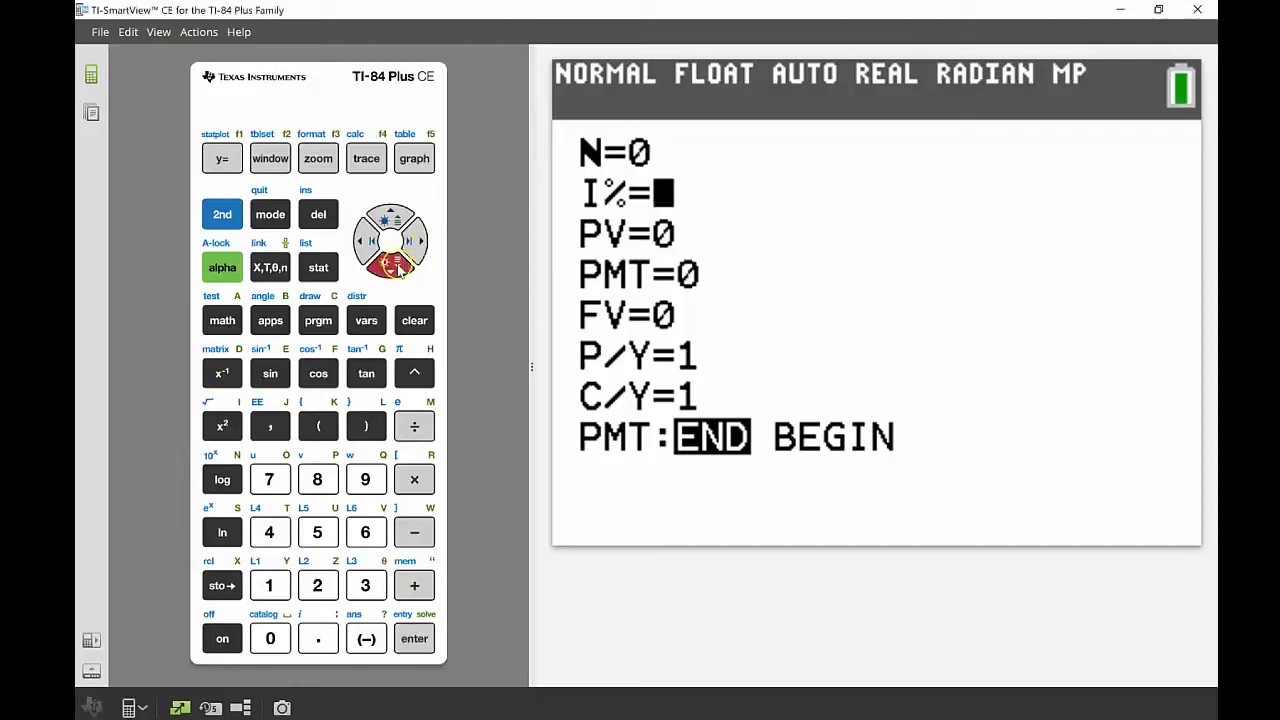
pyautogui.click(317, 532)
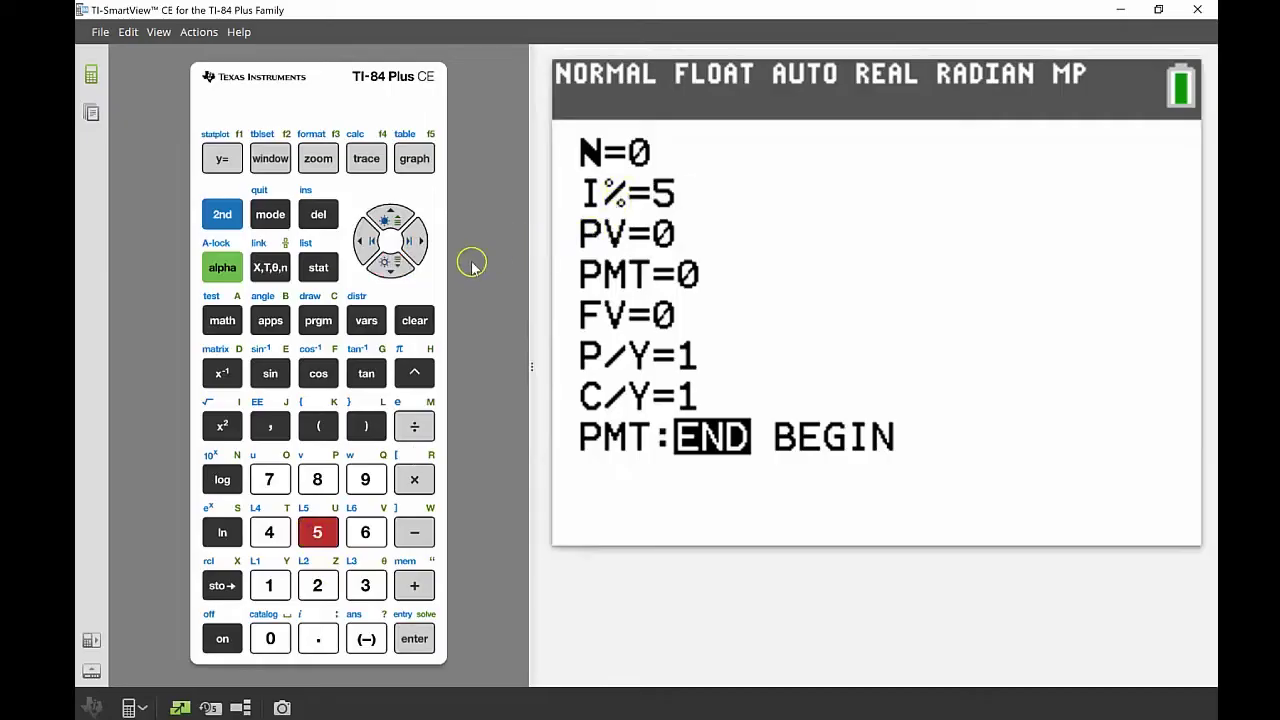
pyautogui.click(390, 264)
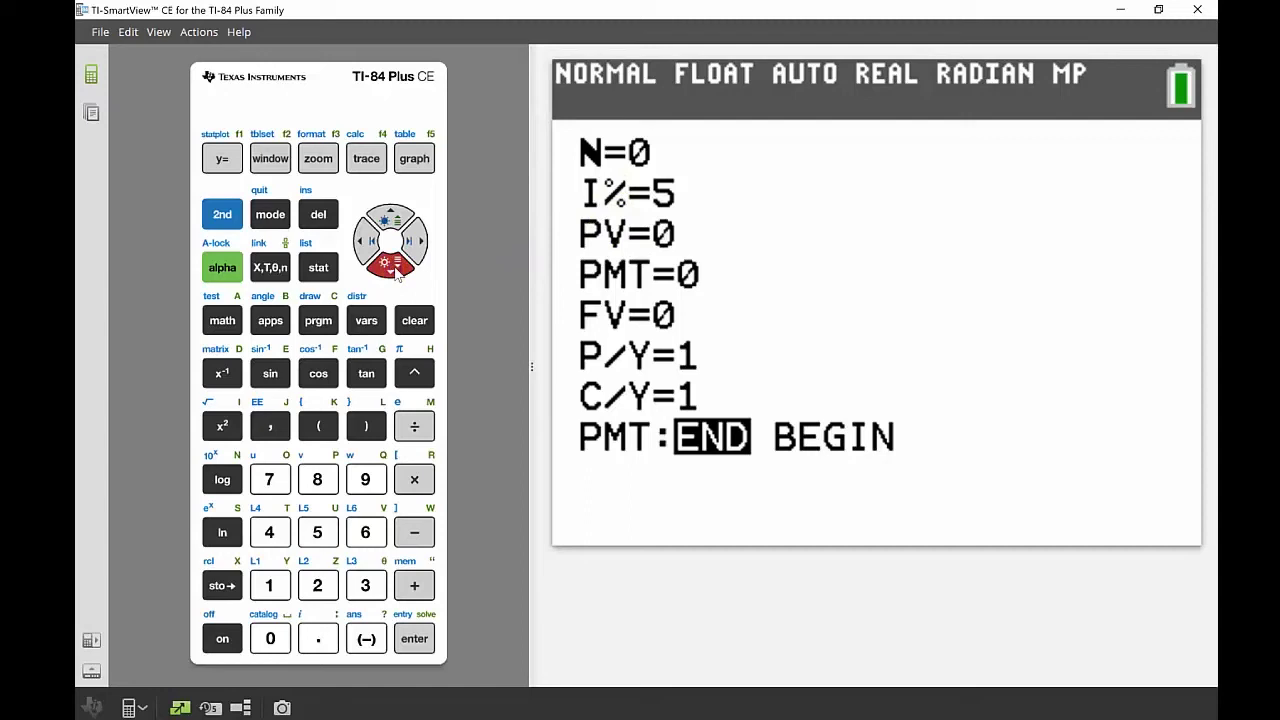
pyautogui.click(366, 638)
pyautogui.click(269, 479)
pyautogui.click(316, 480)
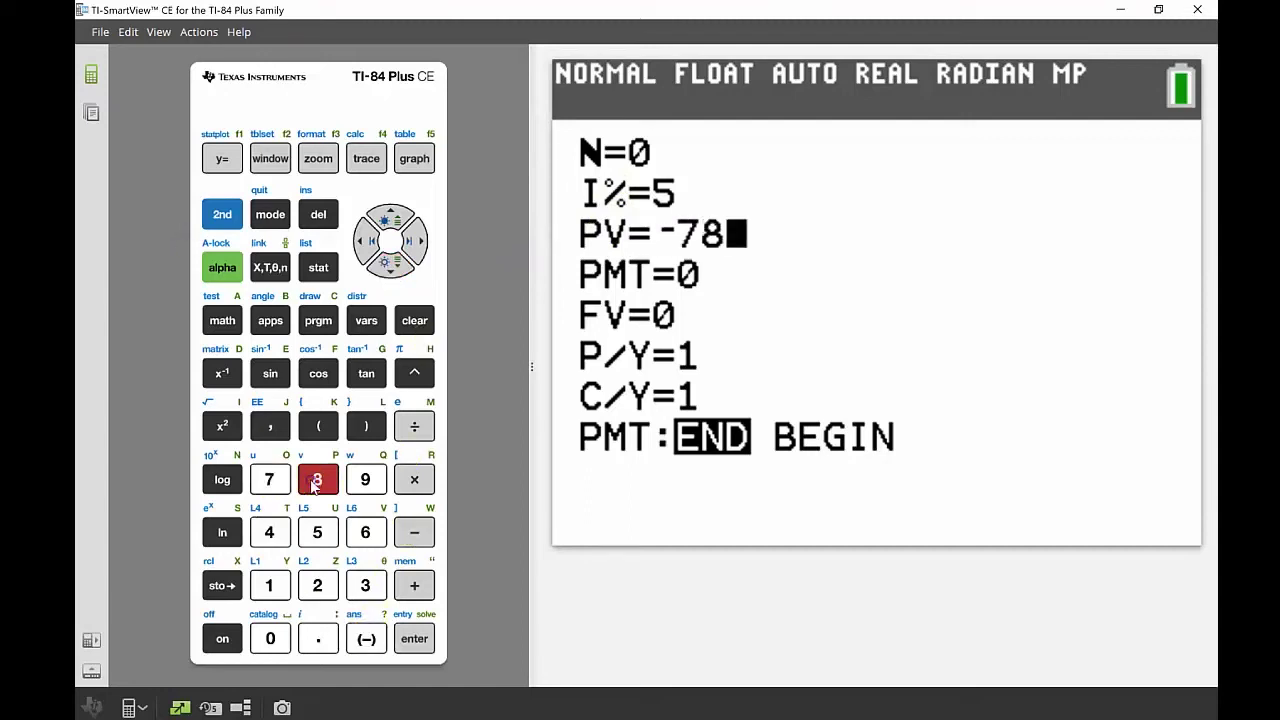
pyautogui.doubleClick(269, 638)
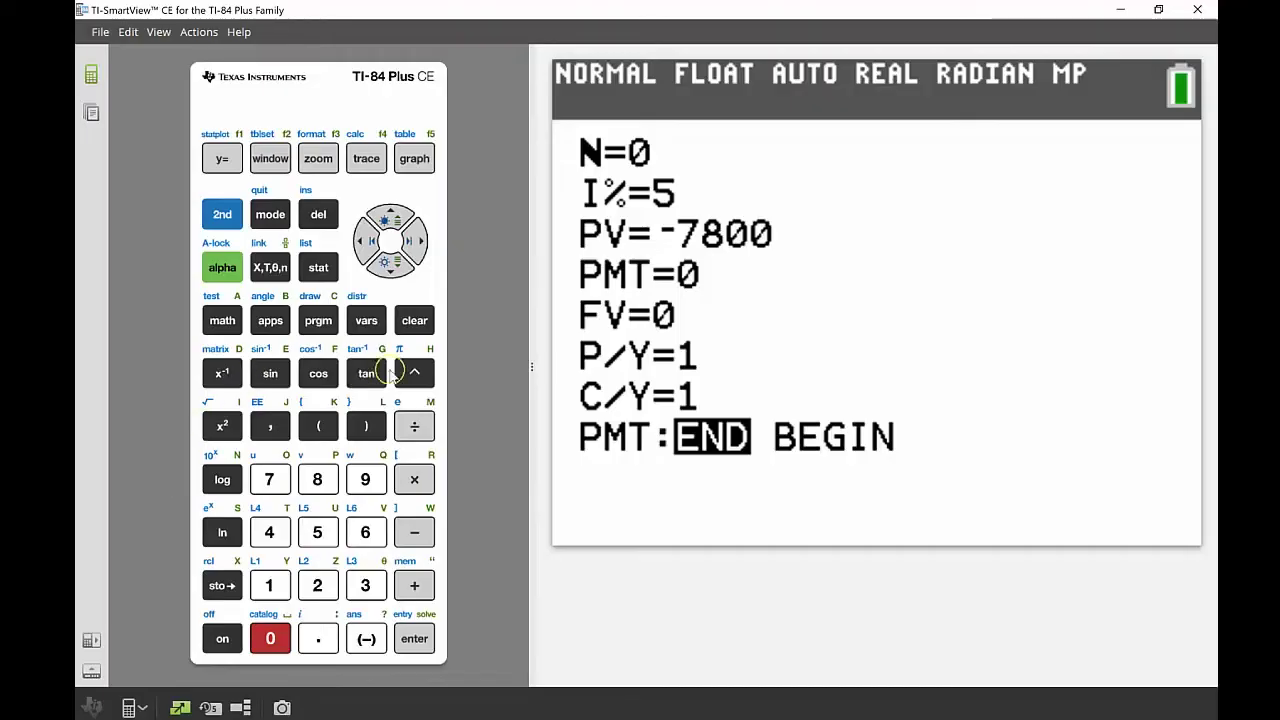
pyautogui.click(608, 244)
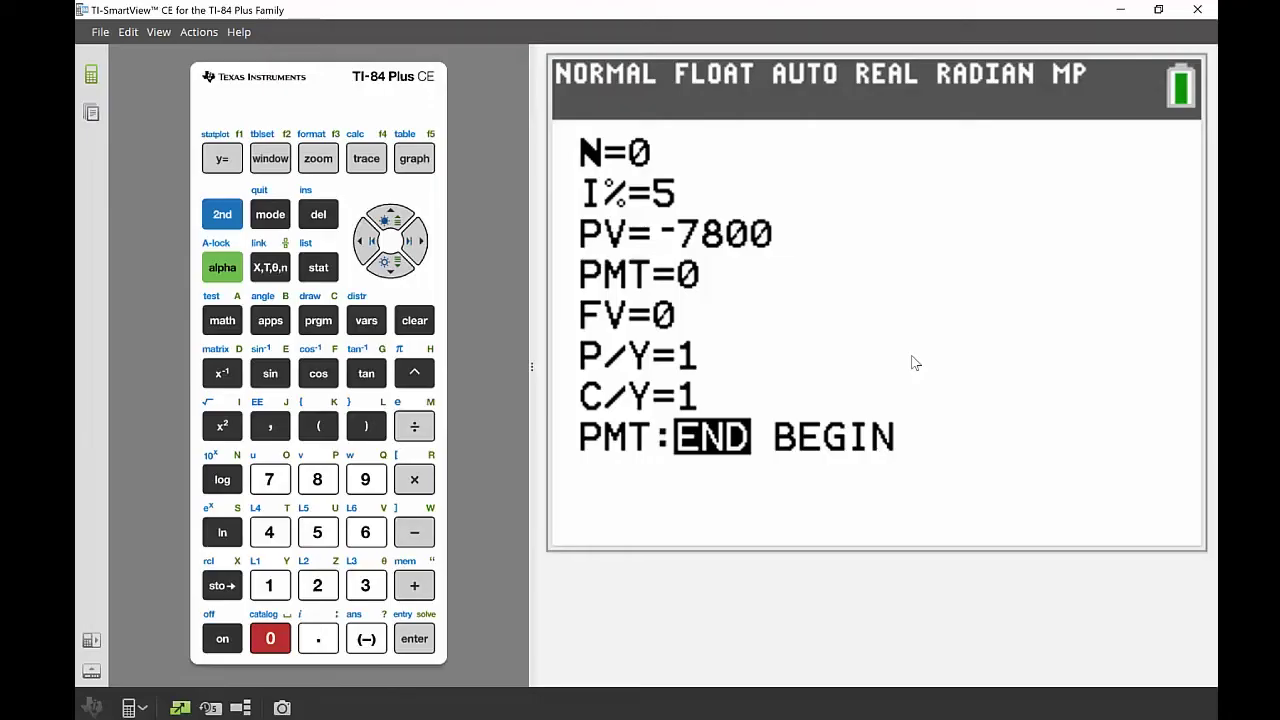
# Step: Set N to 4 by entering 4×1 and evaluating it
pyautogui.press('Up')
pyautogui.press('Up')
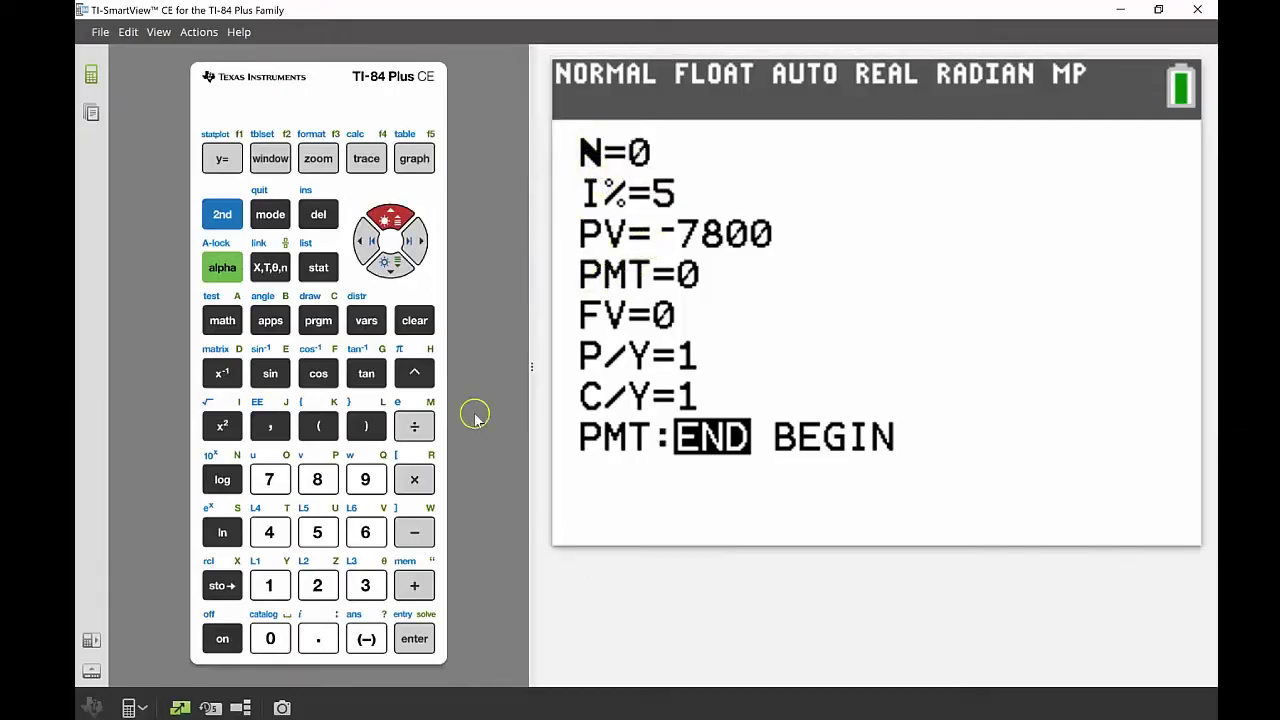
pyautogui.click(279, 534)
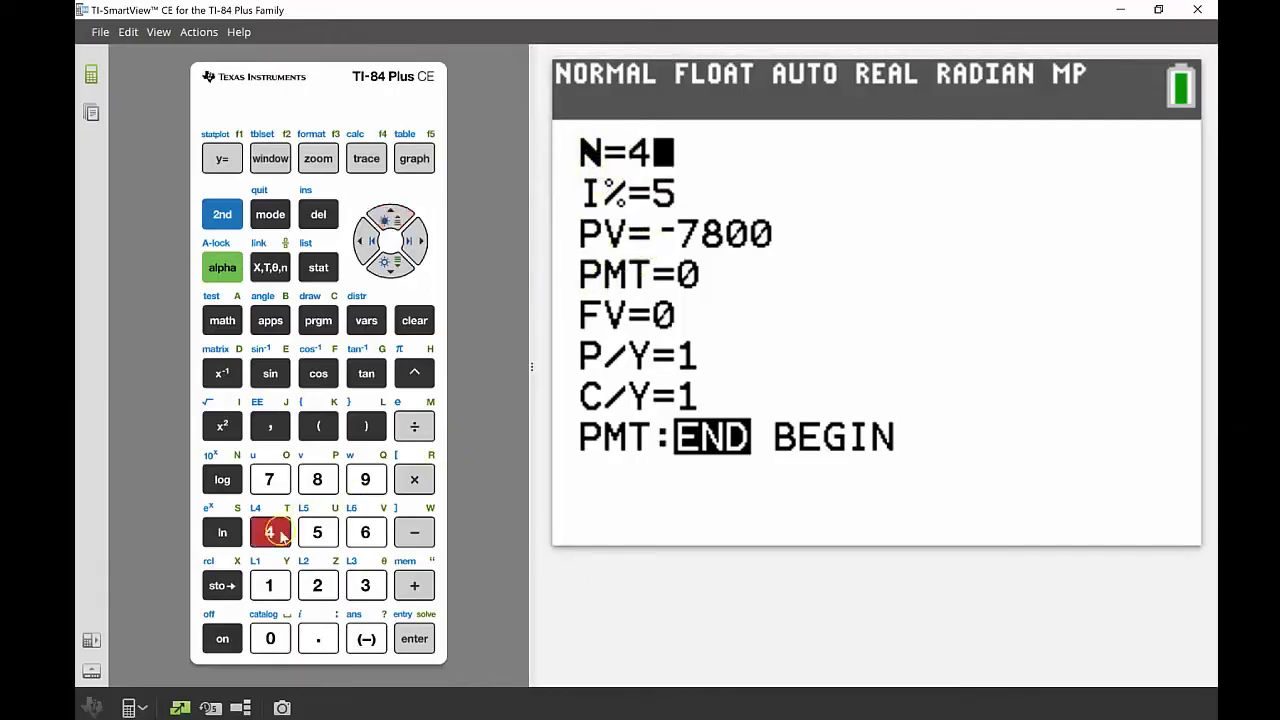
pyautogui.click(410, 480)
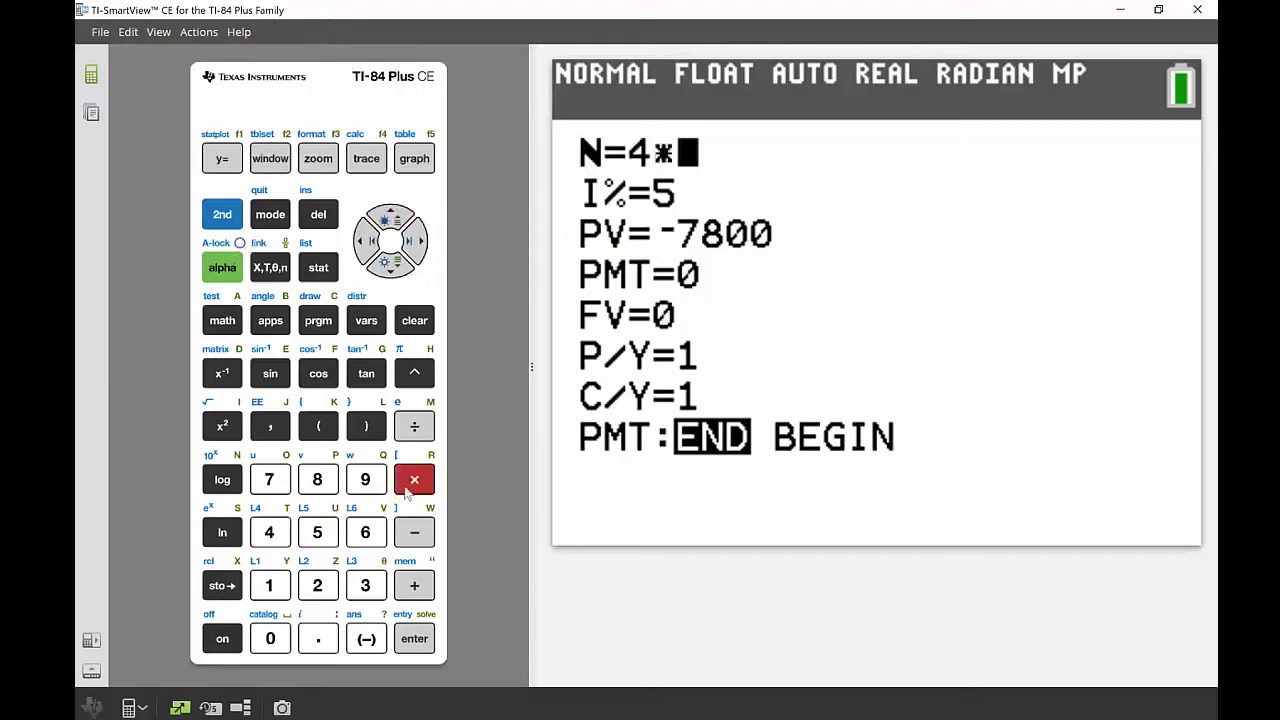
pyautogui.click(270, 587)
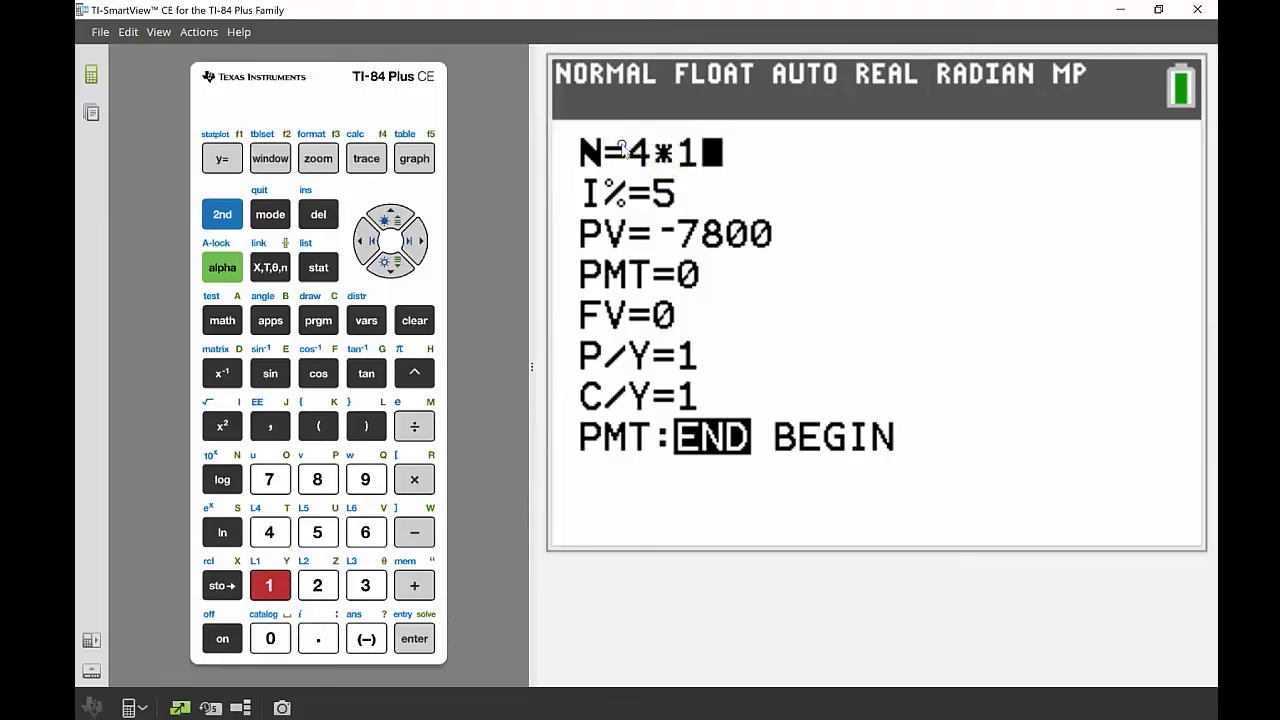
pyautogui.click(413, 640)
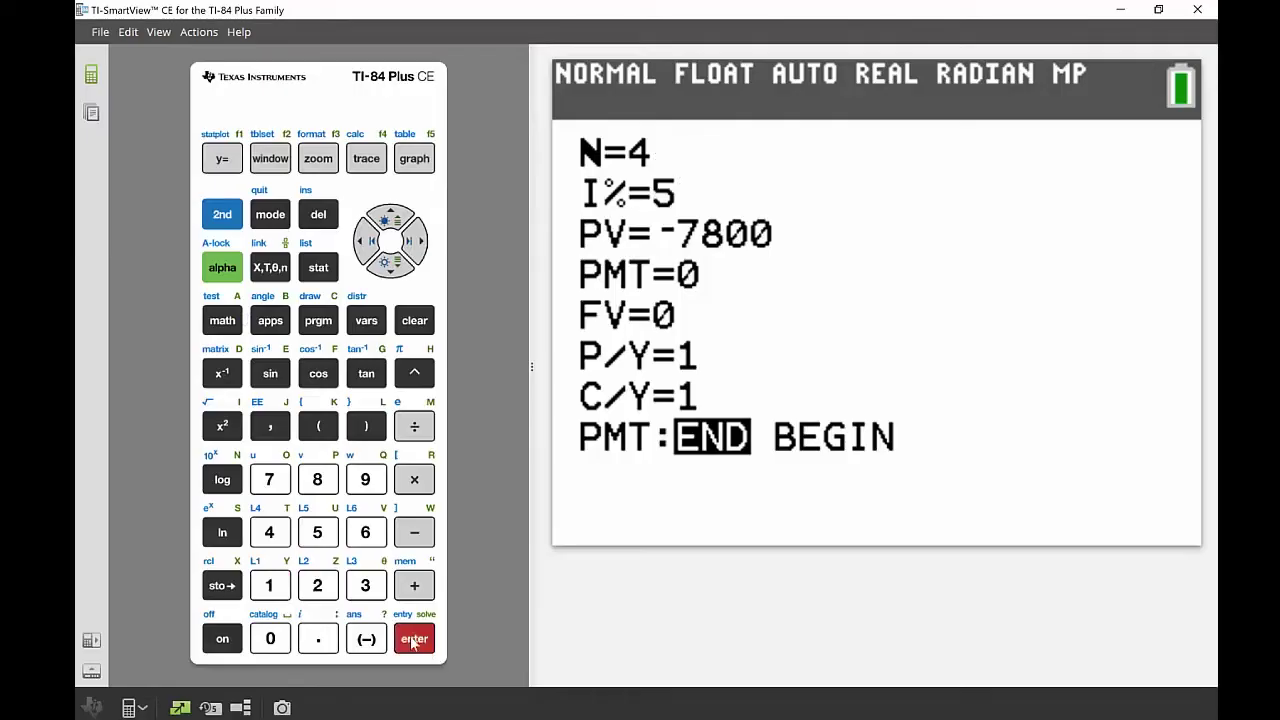
pyautogui.press('Down')
pyautogui.press('Down')
pyautogui.press('Down')
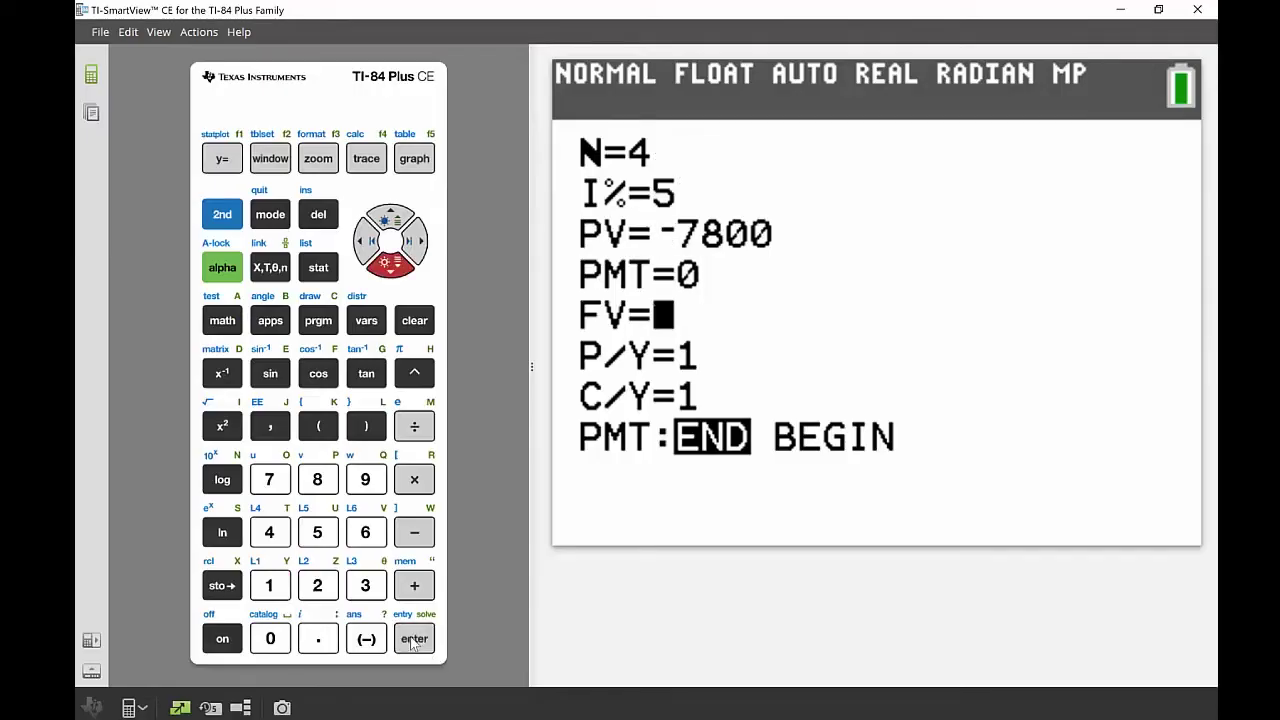
# Step: Solve for FV with alpha then enter, giving 9480.94875
pyautogui.click(222, 268)
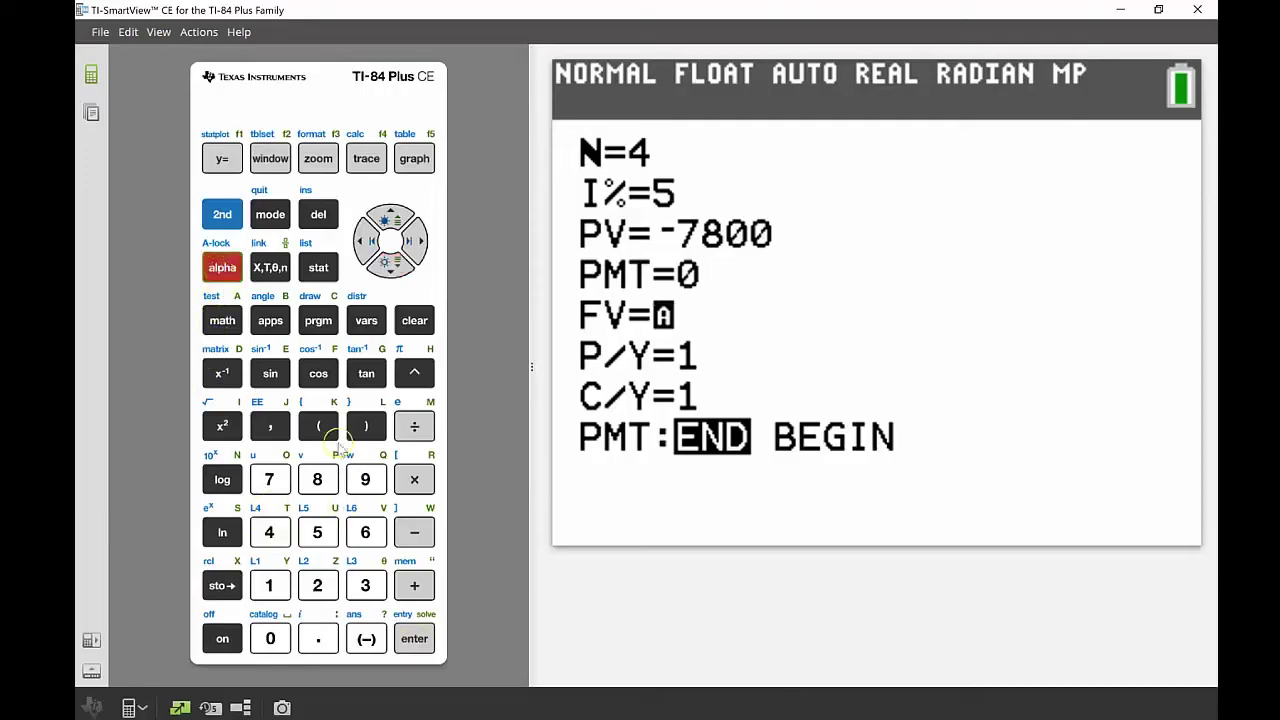
pyautogui.click(411, 645)
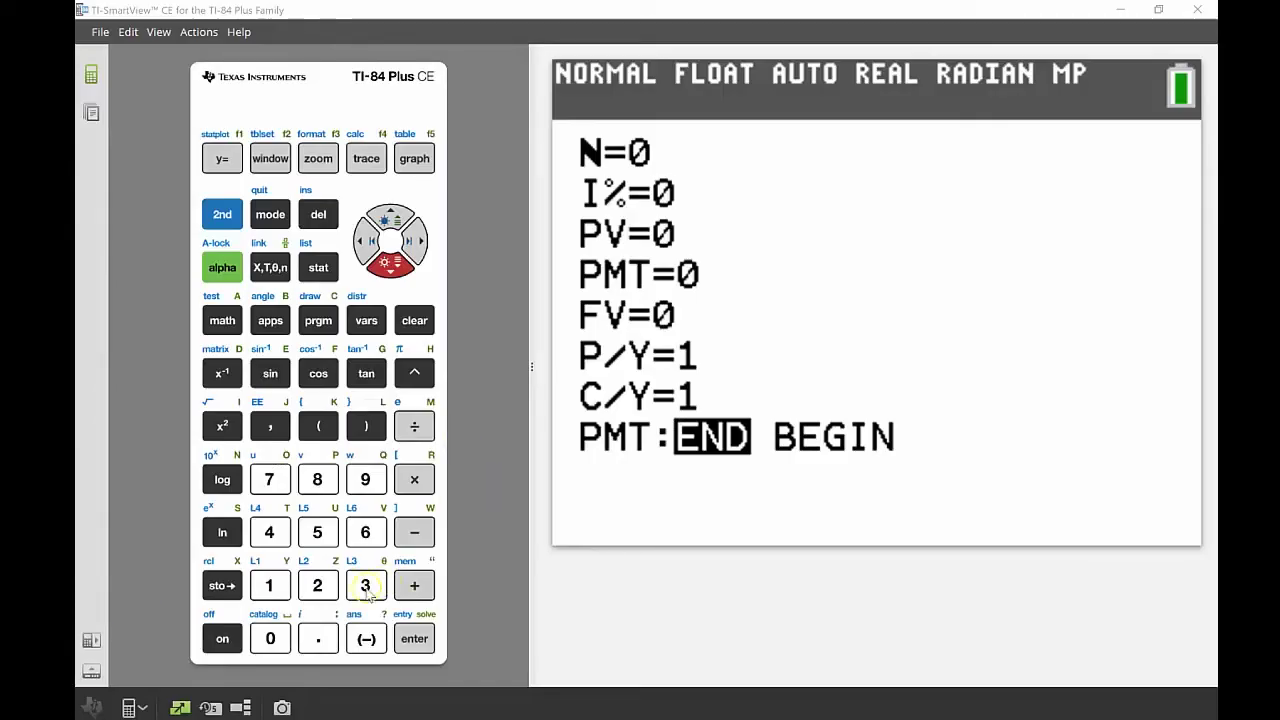
# Step: Enter I% = 3 and PV = -1200 in the TVM Solver
pyautogui.write('3')
pyautogui.press('Down')
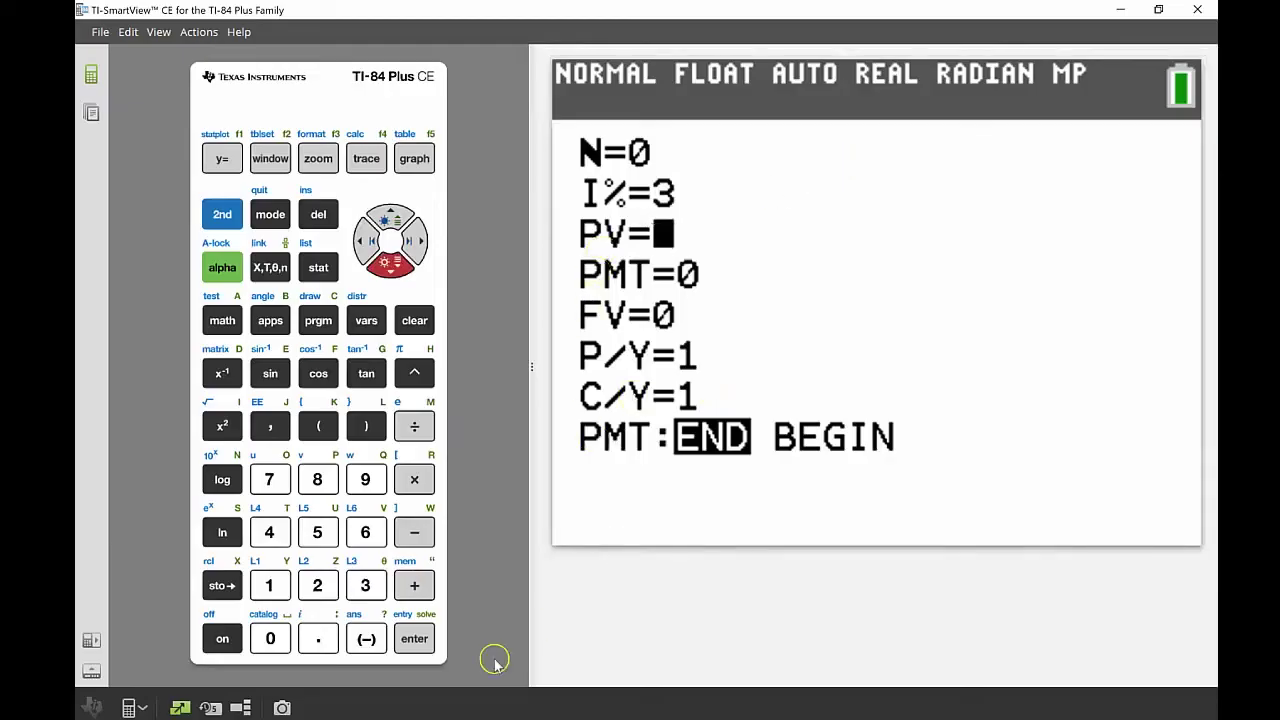
pyautogui.click(364, 640)
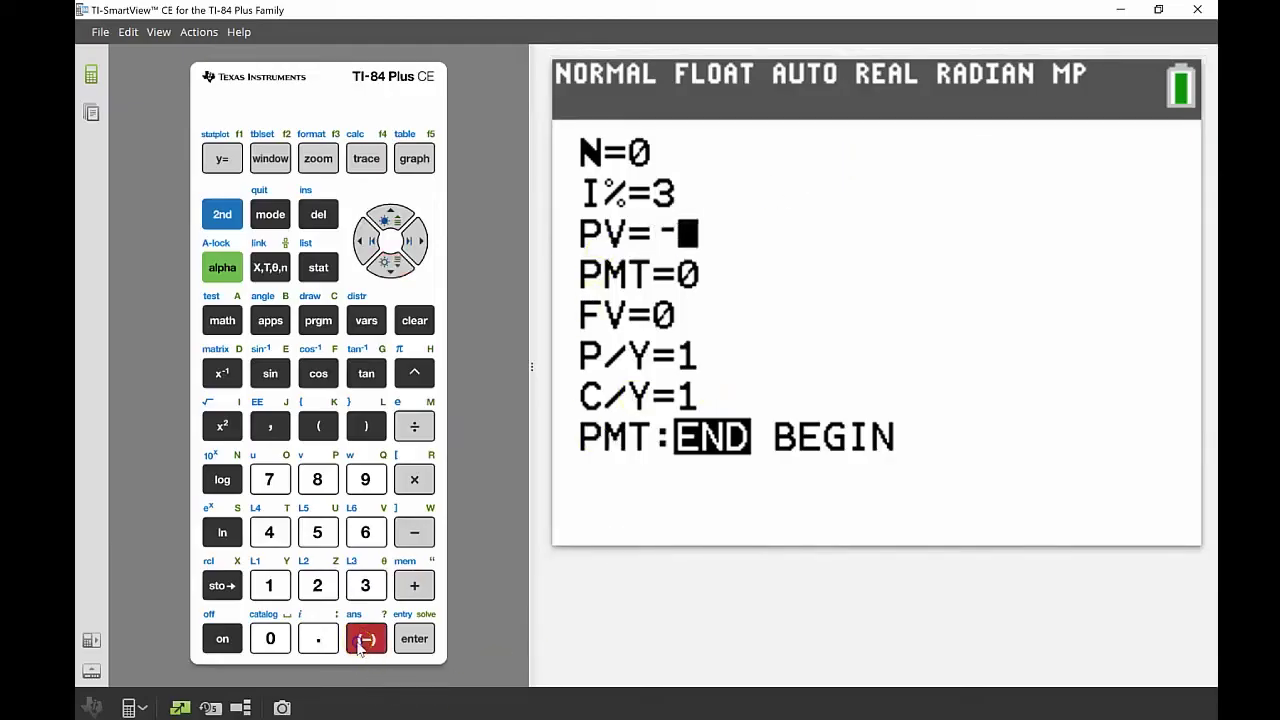
pyautogui.click(258, 587)
pyautogui.click(317, 585)
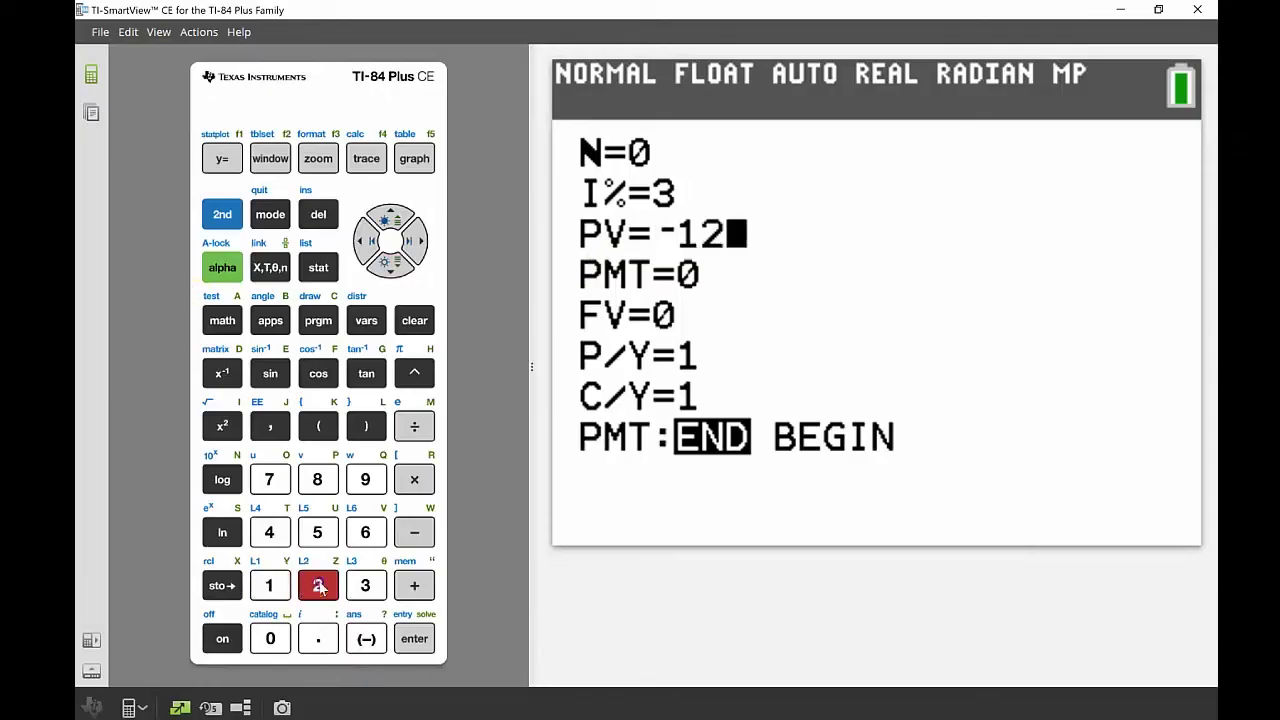
pyautogui.click(272, 639)
pyautogui.click(272, 639)
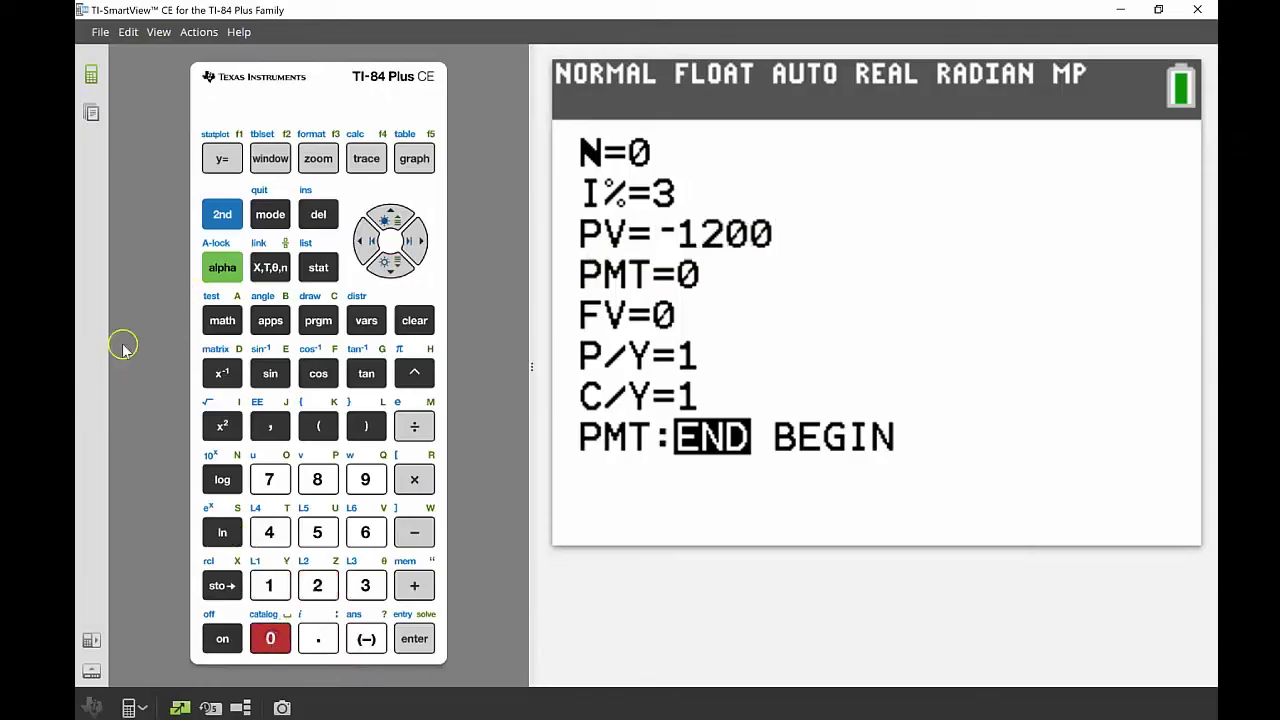
# Step: Enter FV = 1353, skipping past PMT
pyautogui.press('Down')
pyautogui.press('Down')
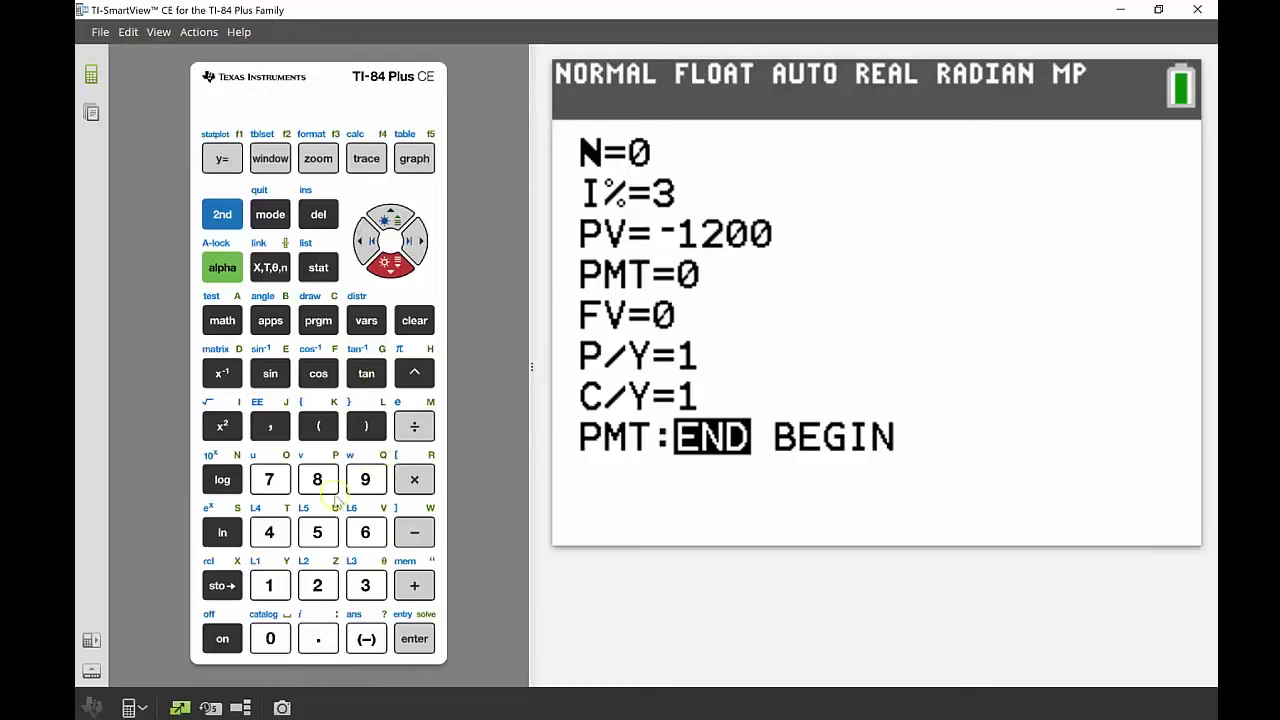
pyautogui.click(270, 587)
pyautogui.write('353')
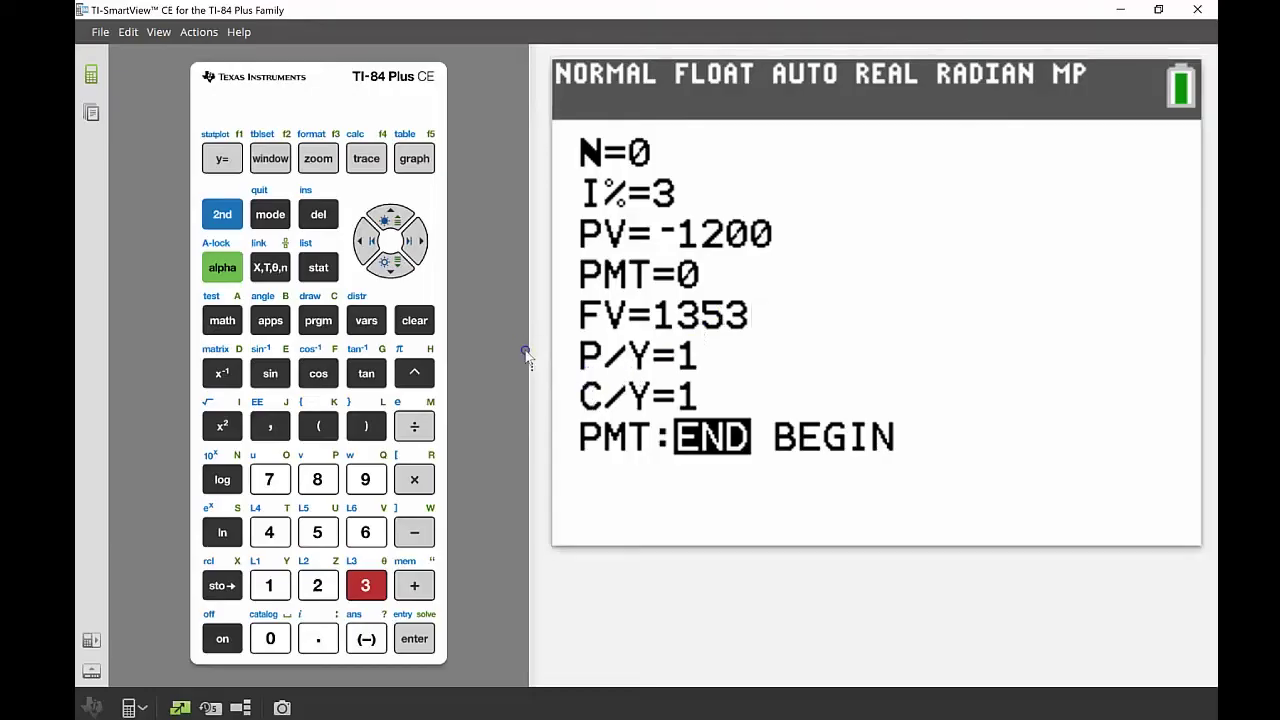
pyautogui.press('Down')
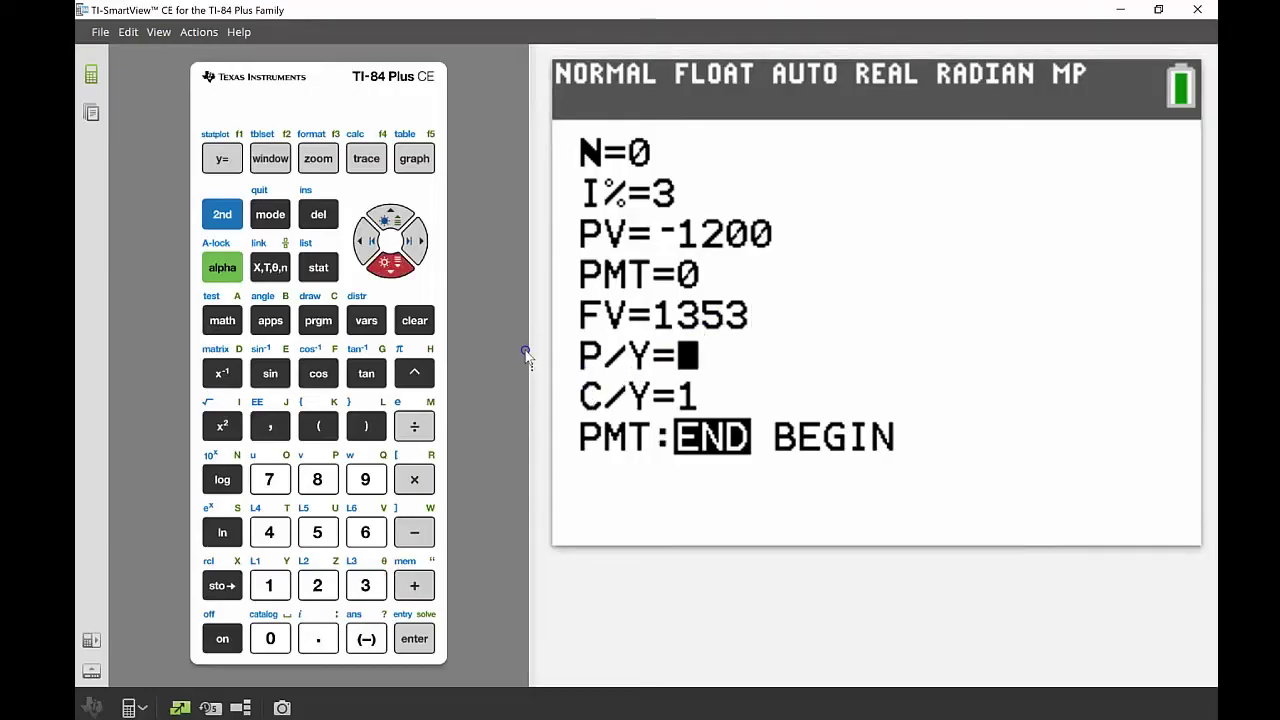
# Step: Set P/Y to 12 and solve for N, giving 48.06109338 months
pyautogui.write('12')
pyautogui.press('Down')
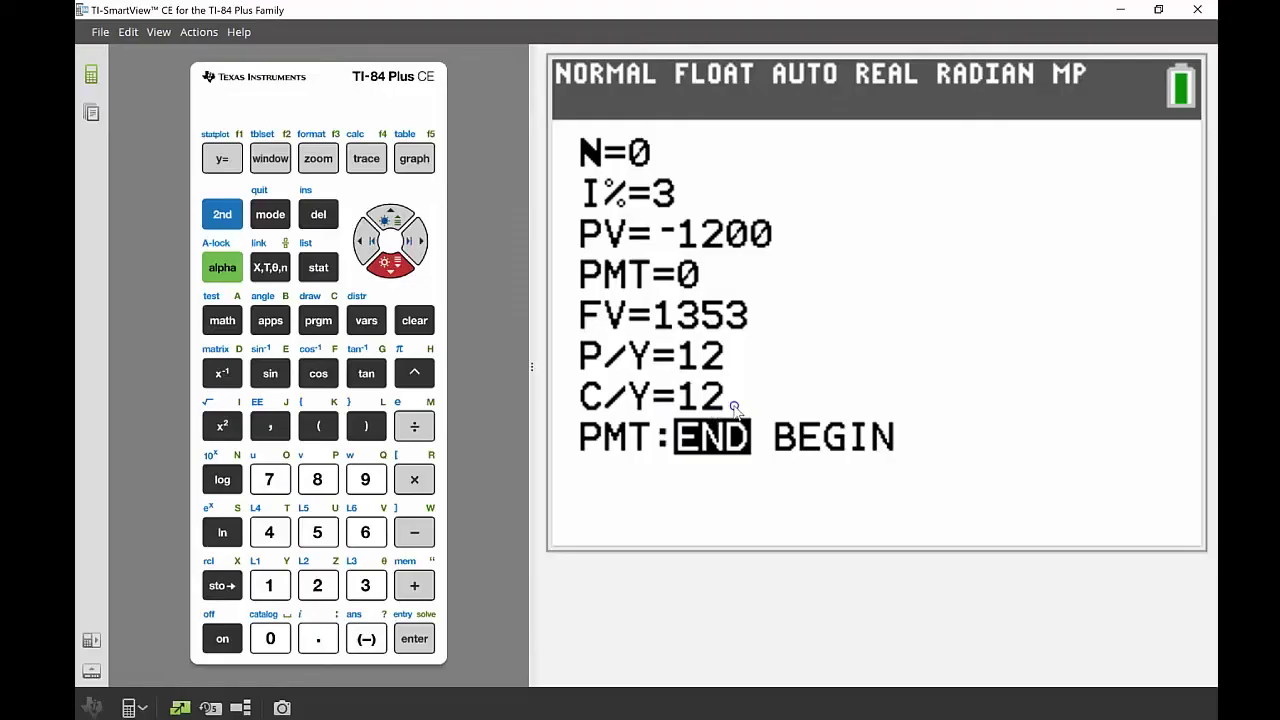
pyautogui.press('Up')
pyautogui.press('Up')
pyautogui.press('Up')
pyautogui.press('Up')
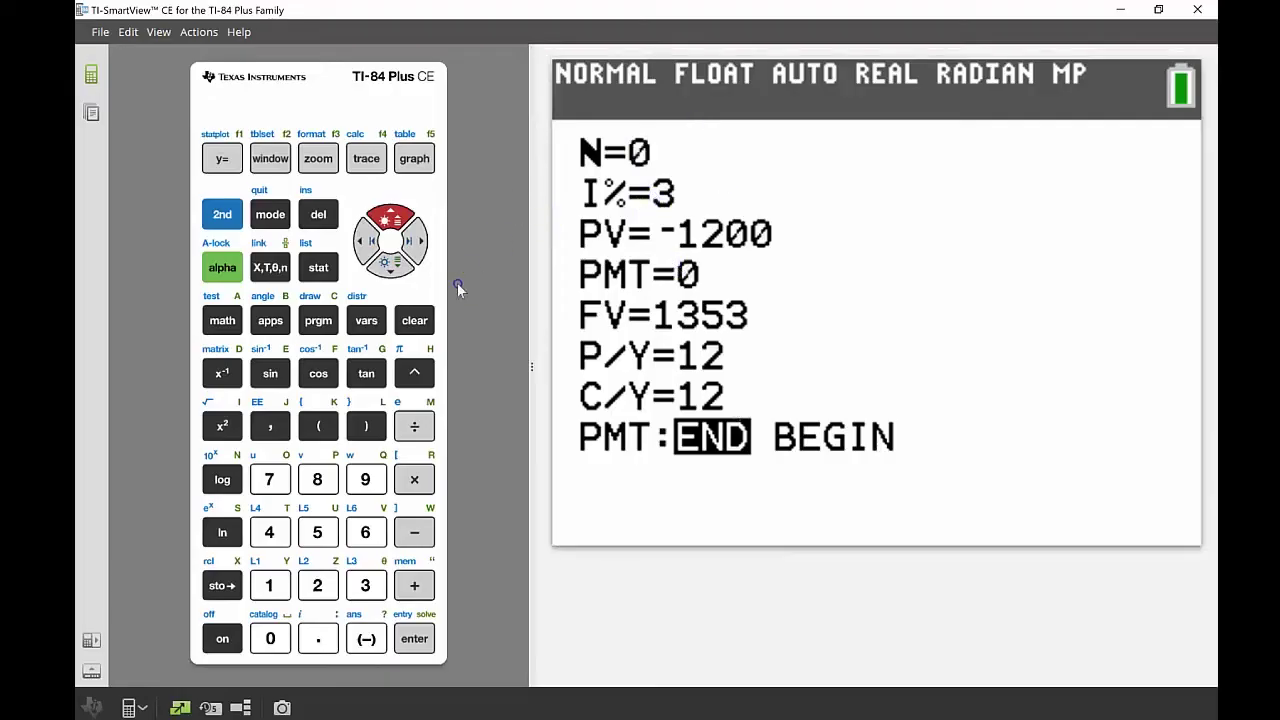
pyautogui.click(229, 269)
pyautogui.click(414, 638)
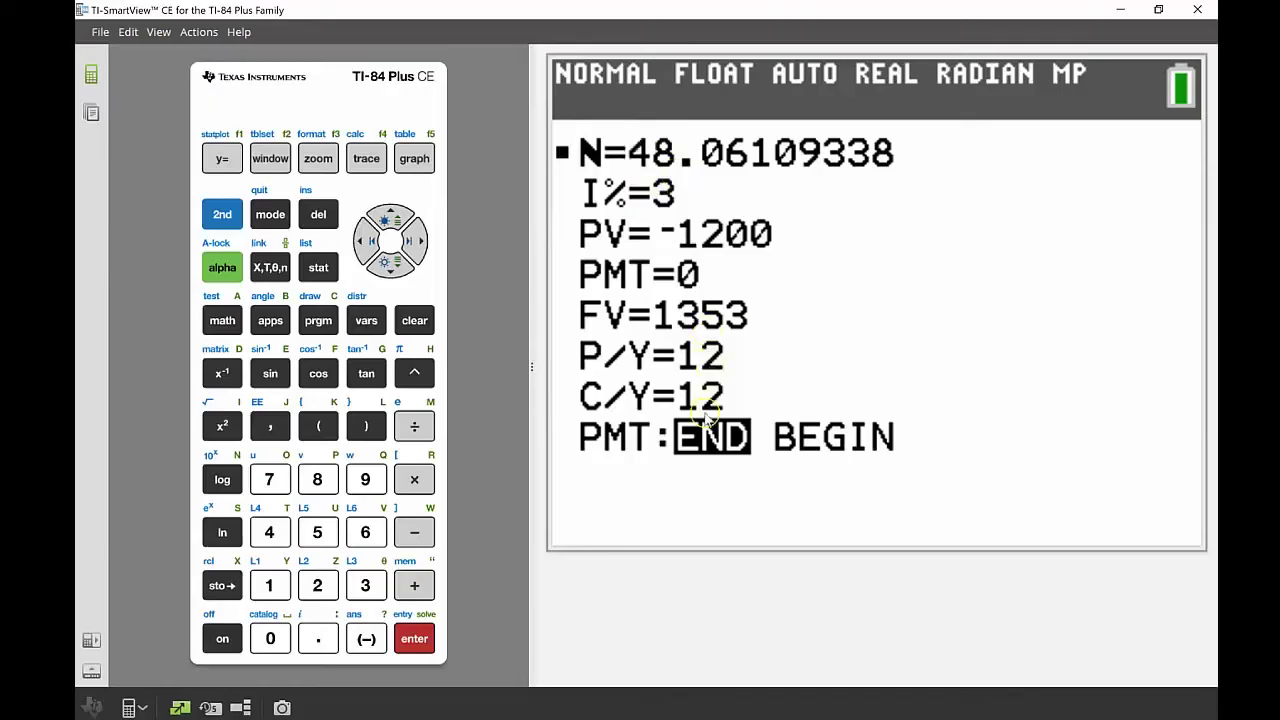
# Step: Divide N by 12 to get 4.005091115 years, then quit to the home screen
pyautogui.press('Right')
pyautogui.press('Right')
pyautogui.press('Right')
pyautogui.press('Right')
pyautogui.press('Right')
pyautogui.press('Right')
pyautogui.press('Right')
pyautogui.press('Right')
pyautogui.press('Right')
pyautogui.press('Right')
pyautogui.press('Right')
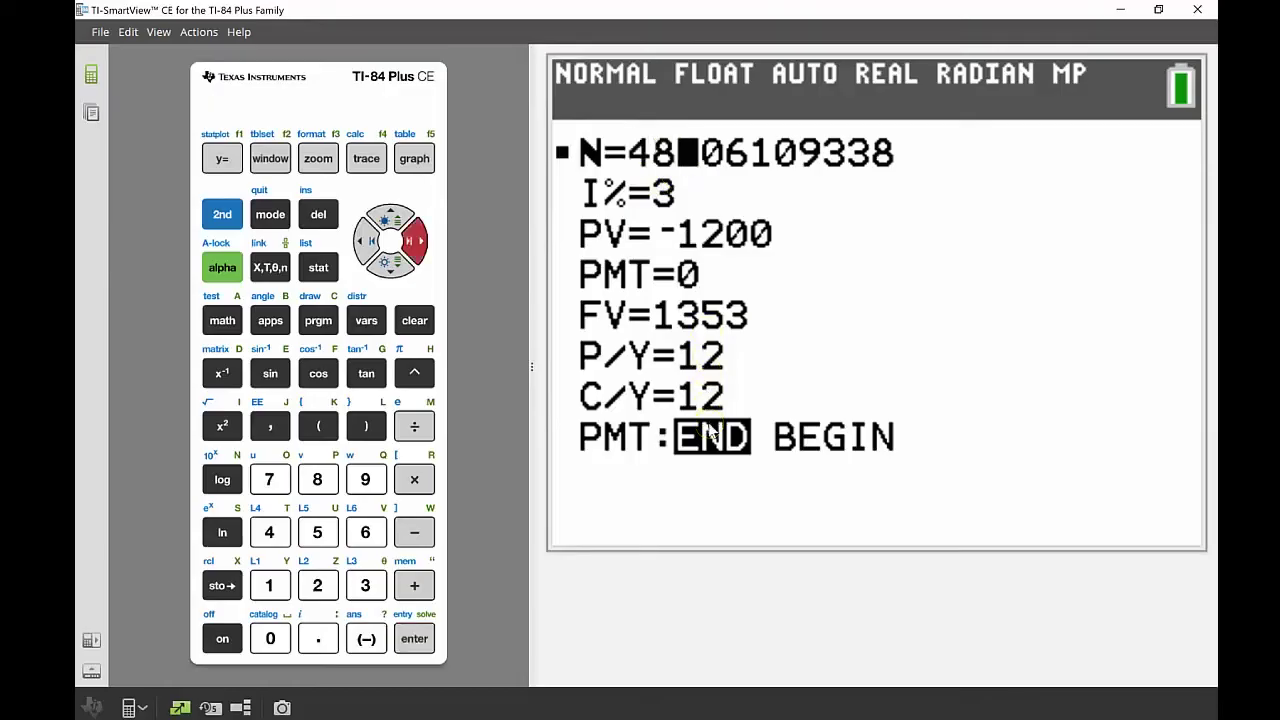
pyautogui.write('/12')
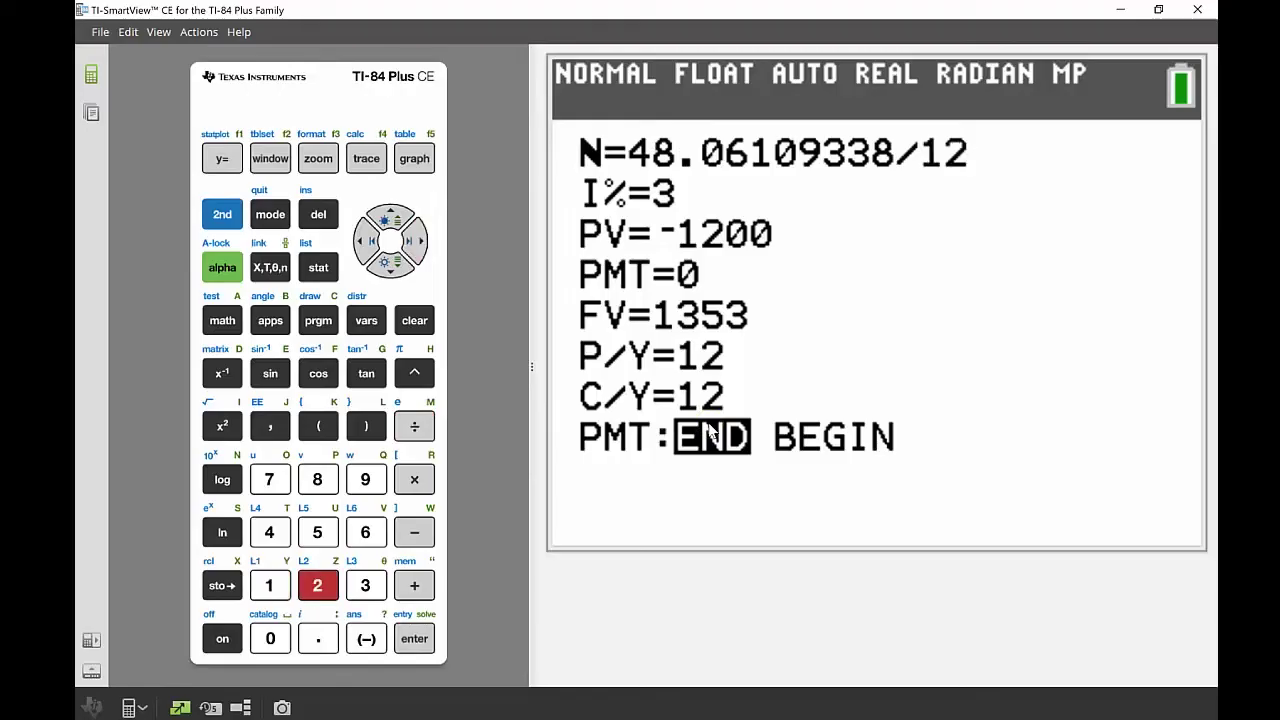
pyautogui.press('Return')
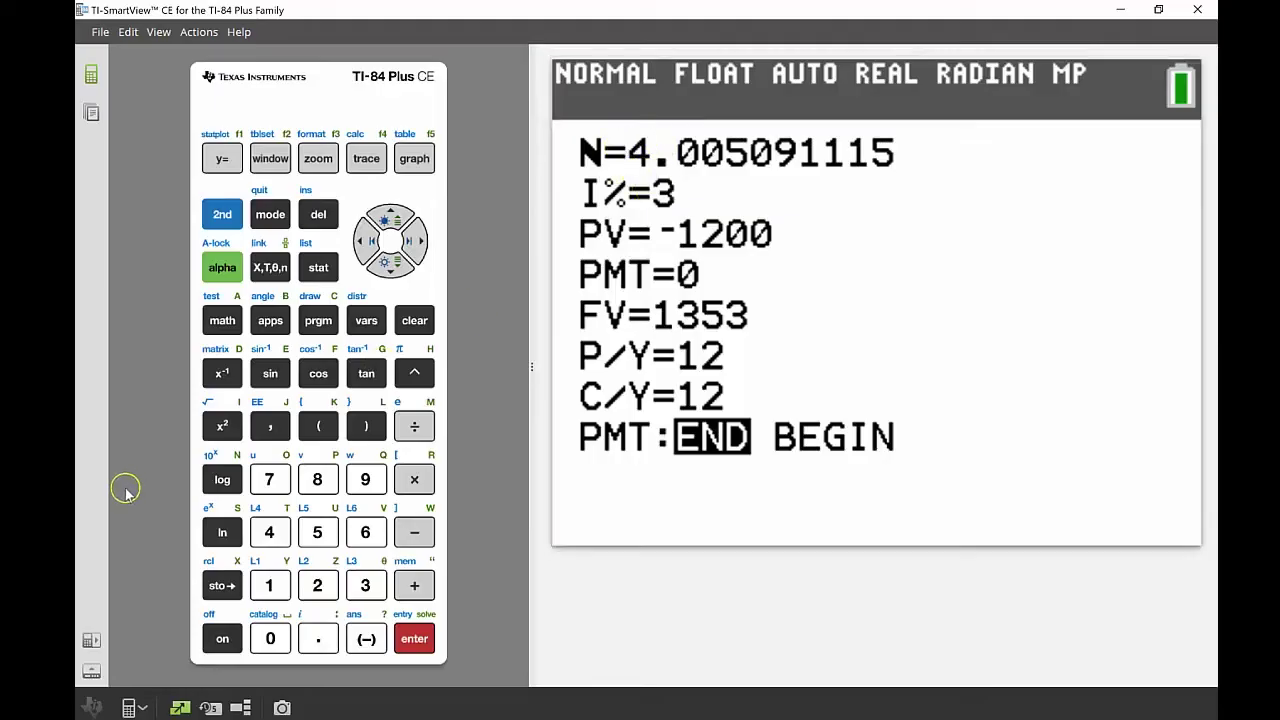
pyautogui.press('Escape')
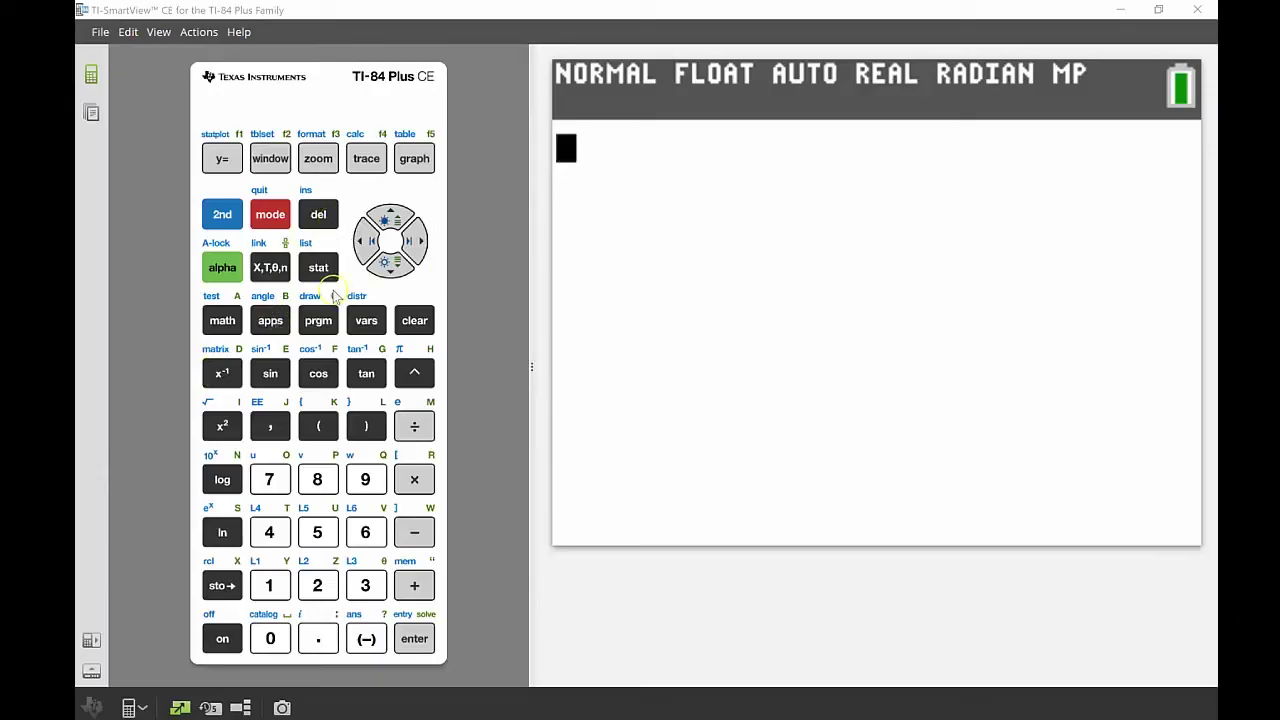
# Step: Paste the Finance VARS variable N on the home screen and evaluate it (48.06109338)
pyautogui.click(268, 324)
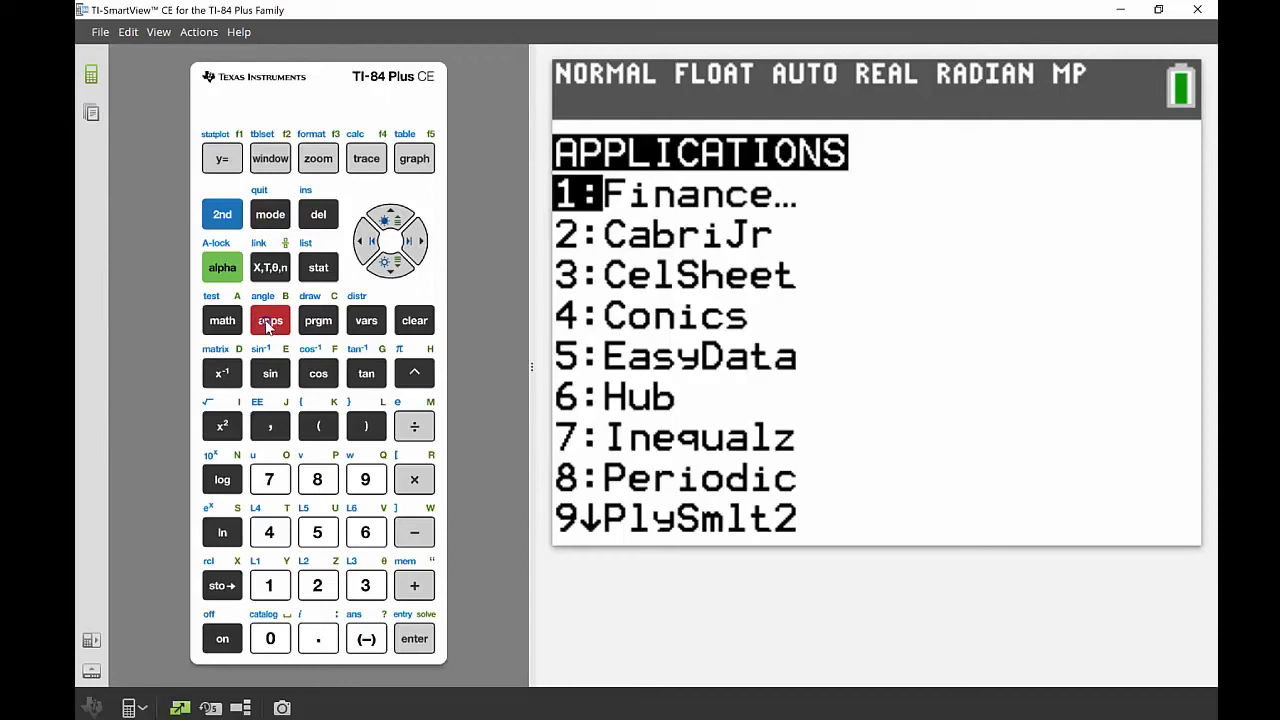
pyautogui.press('Return')
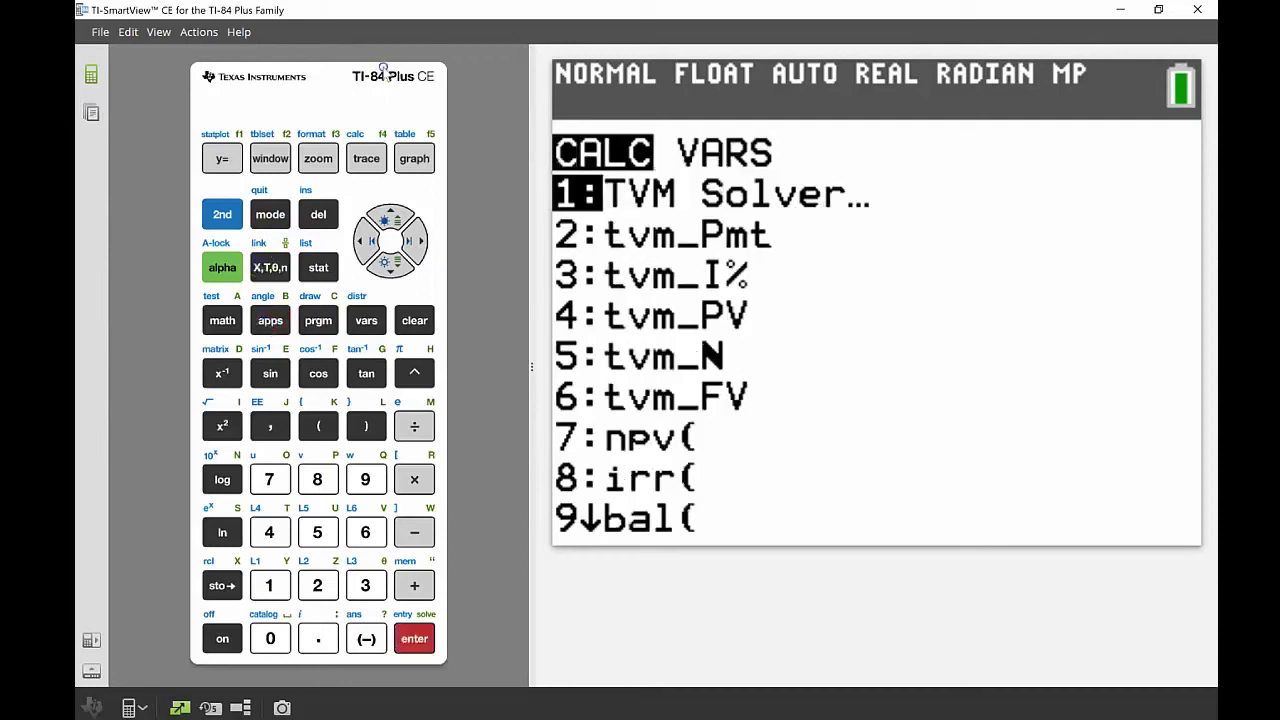
pyautogui.click(416, 251)
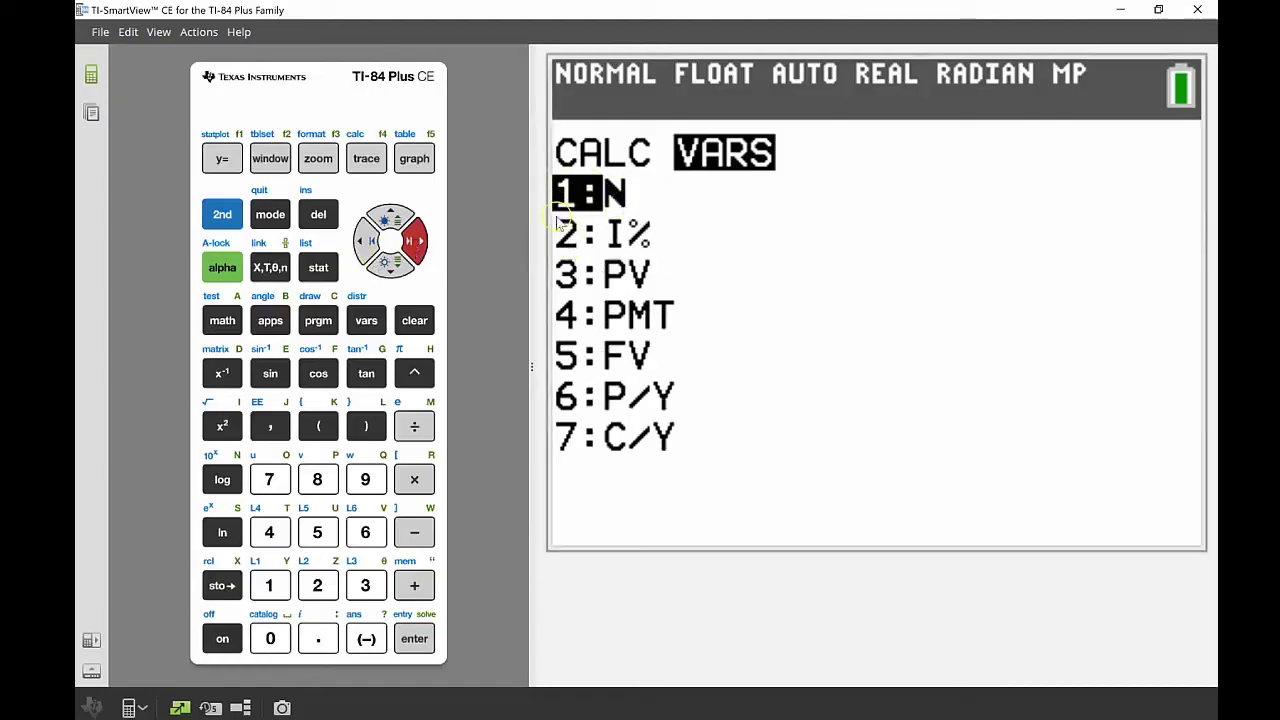
pyautogui.click(430, 648)
pyautogui.click(427, 647)
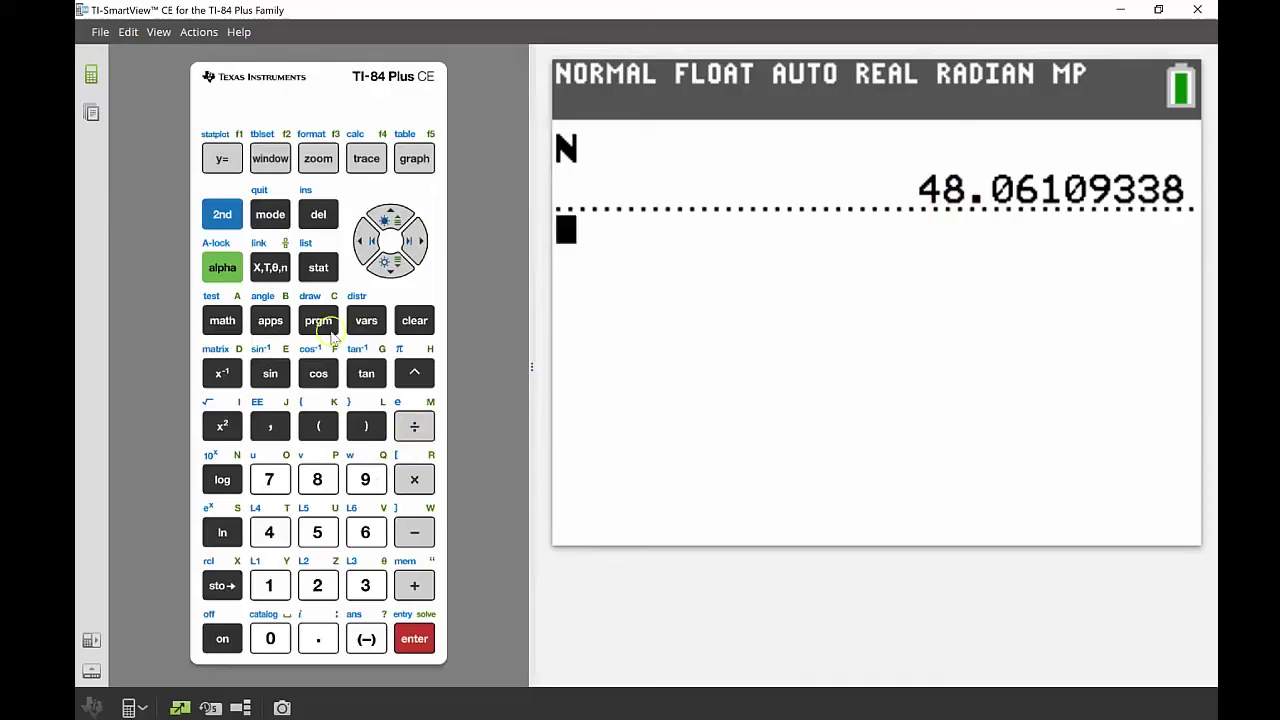
# Step: Compute Ans÷12 to get 4.005091115, correcting the mistyped divisor
pyautogui.click(414, 426)
pyautogui.click(271, 535)
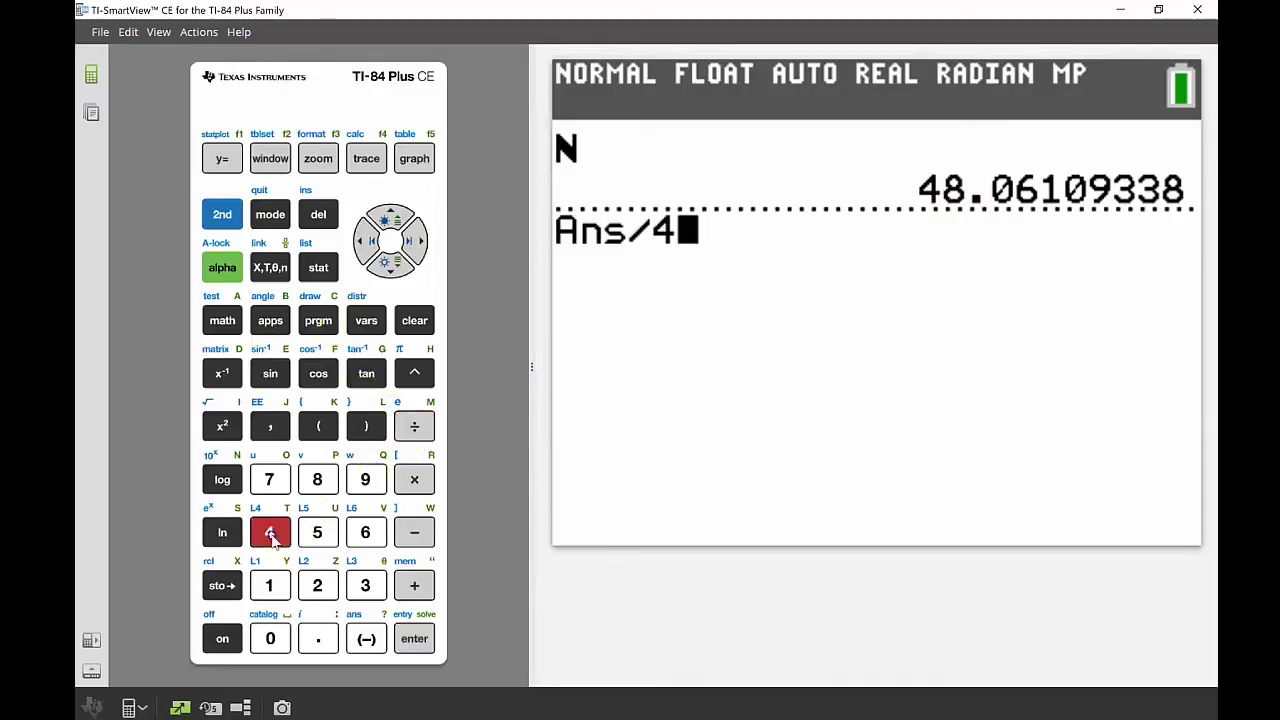
pyautogui.press('Left')
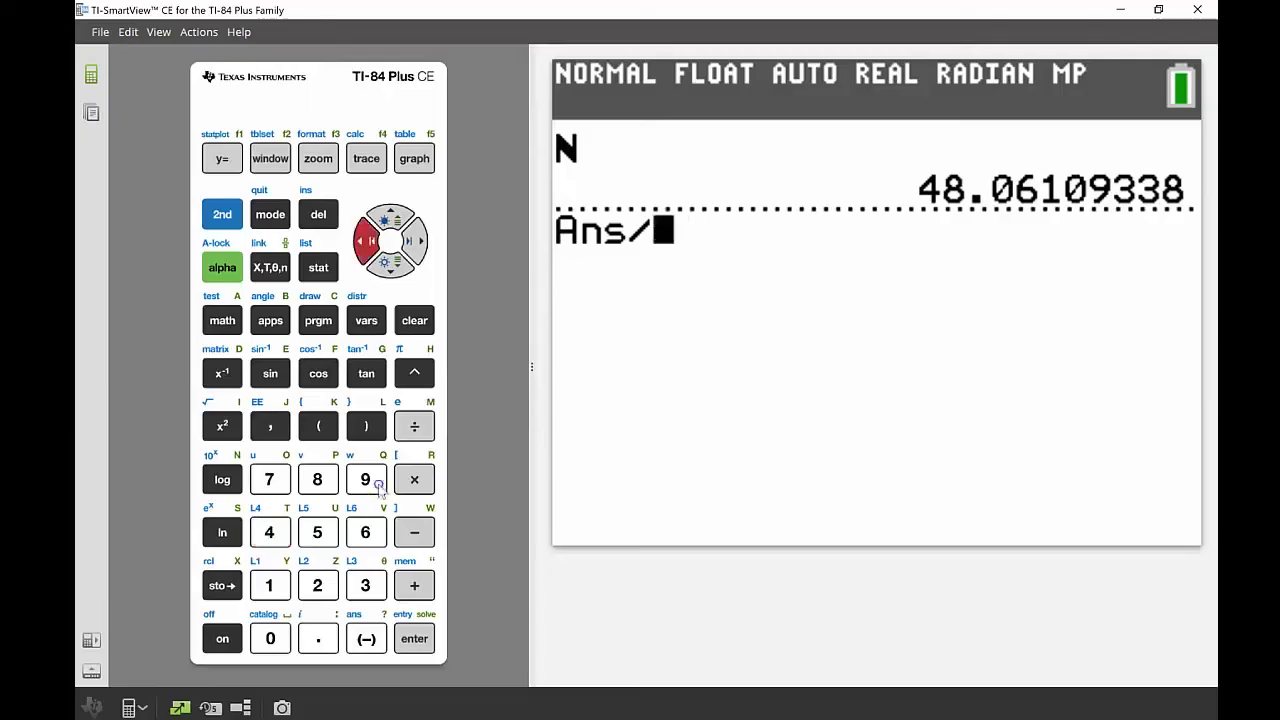
pyautogui.write('12')
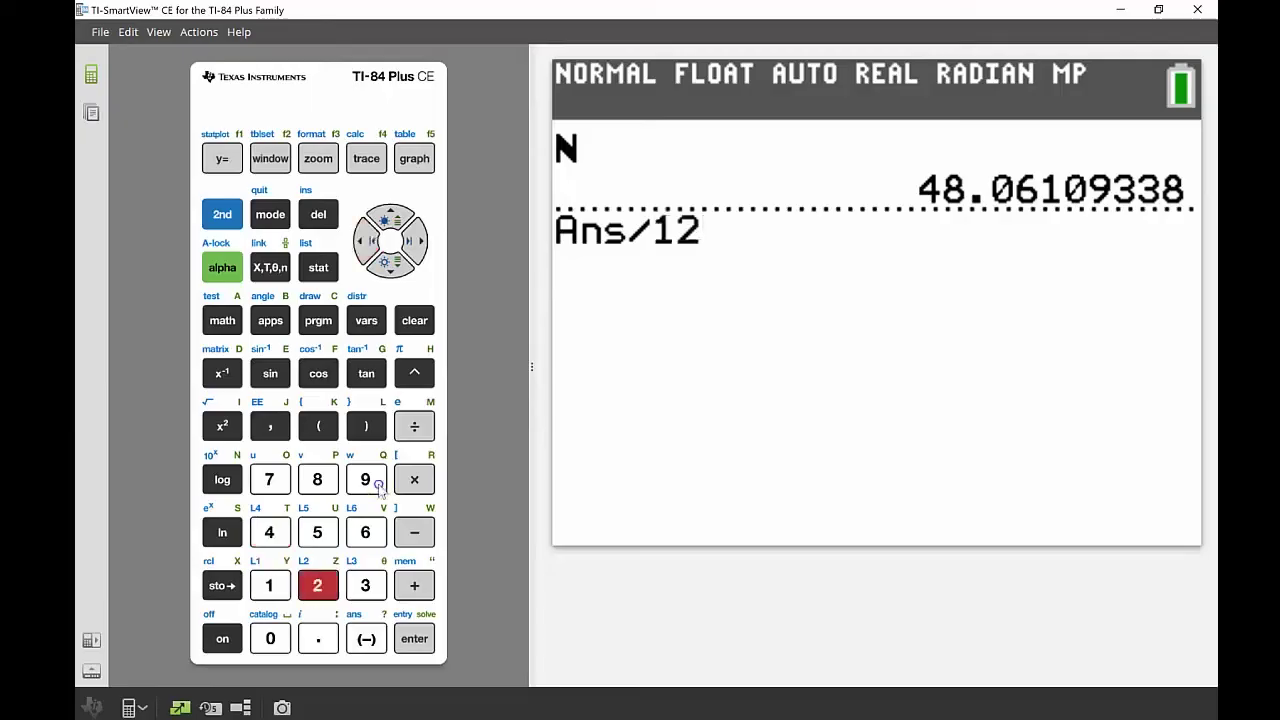
pyautogui.press('Return')
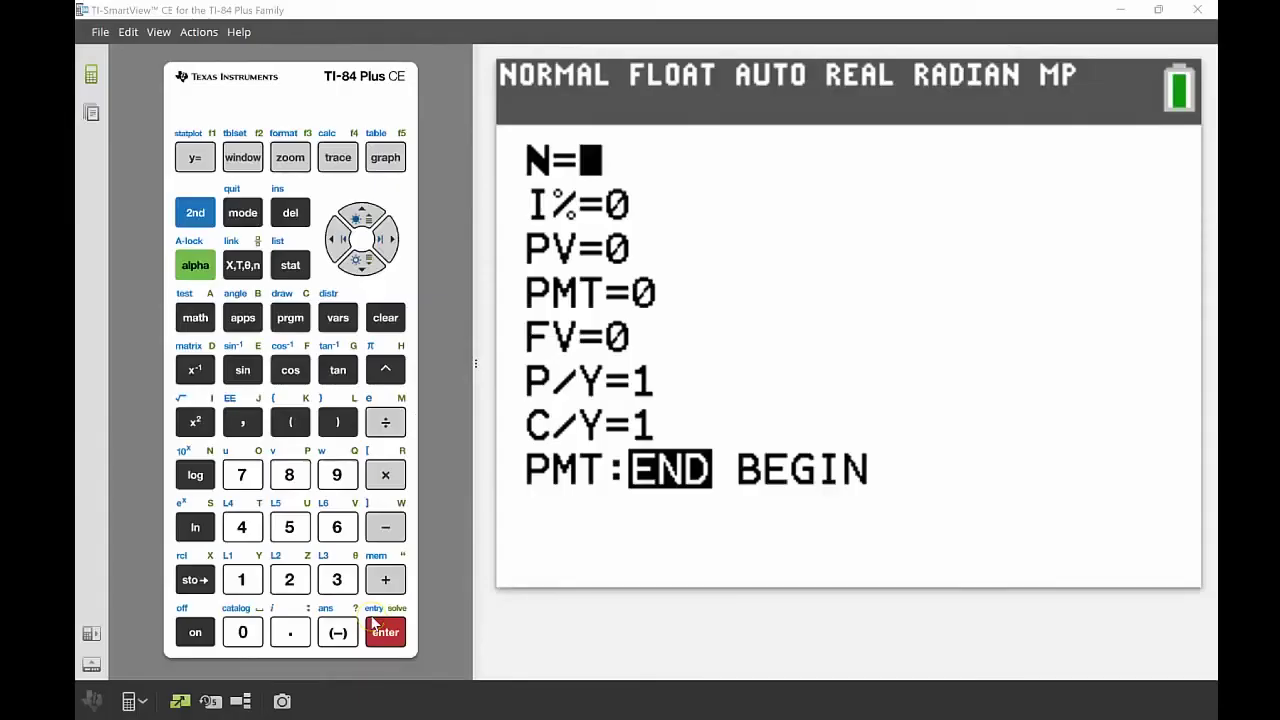
# Step: Enter I% = 5 and PV = -650 in the TVM Solver
pyautogui.click(362, 265)
pyautogui.click(289, 527)
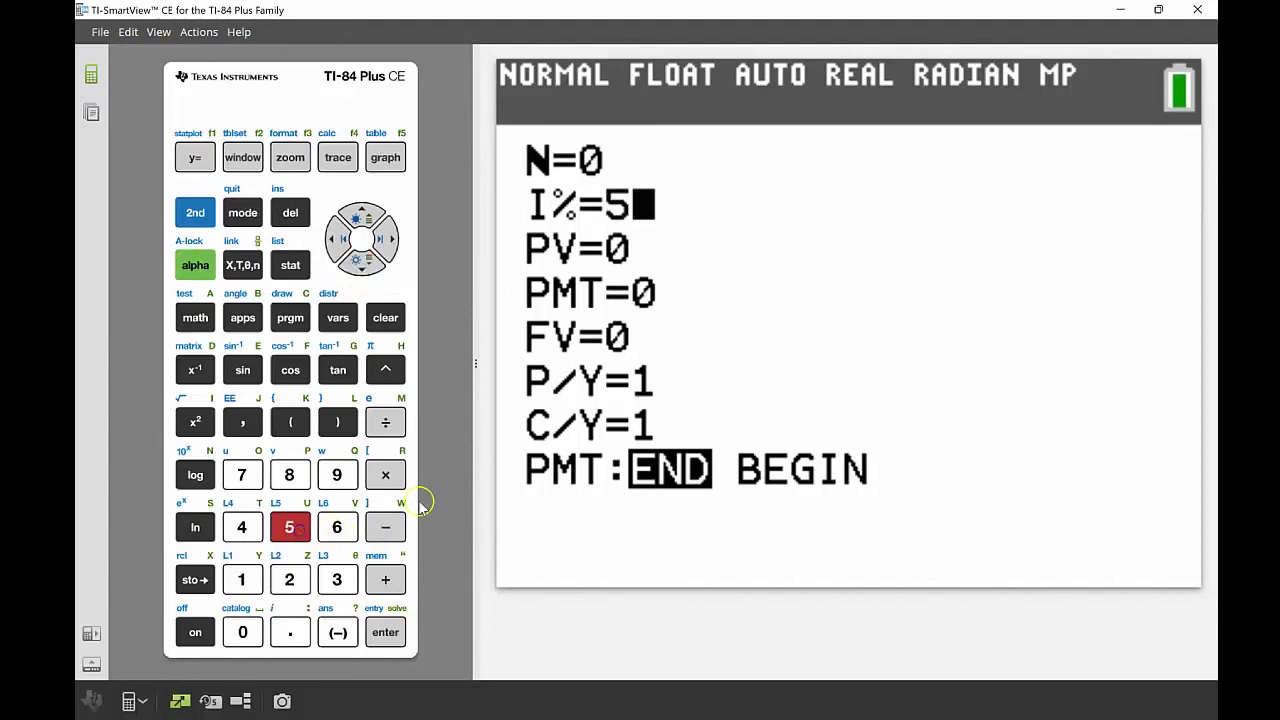
pyautogui.click(361, 265)
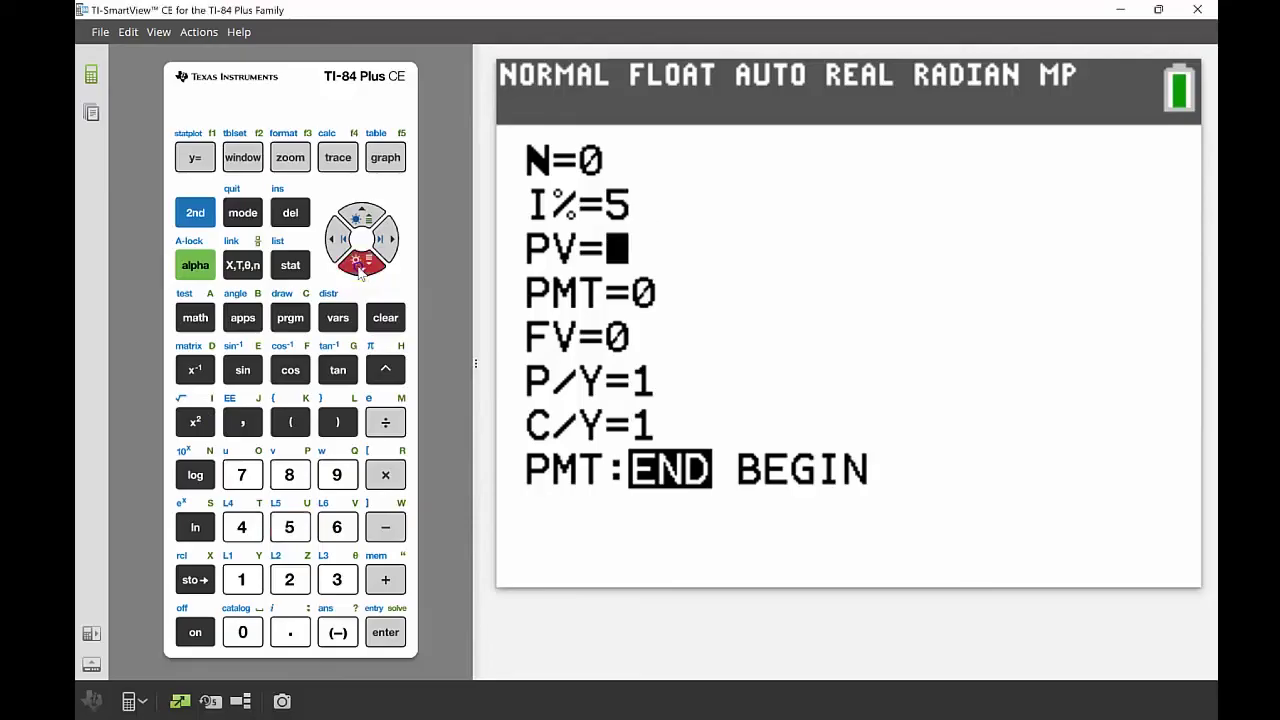
pyautogui.click(341, 632)
pyautogui.click(337, 527)
pyautogui.click(289, 527)
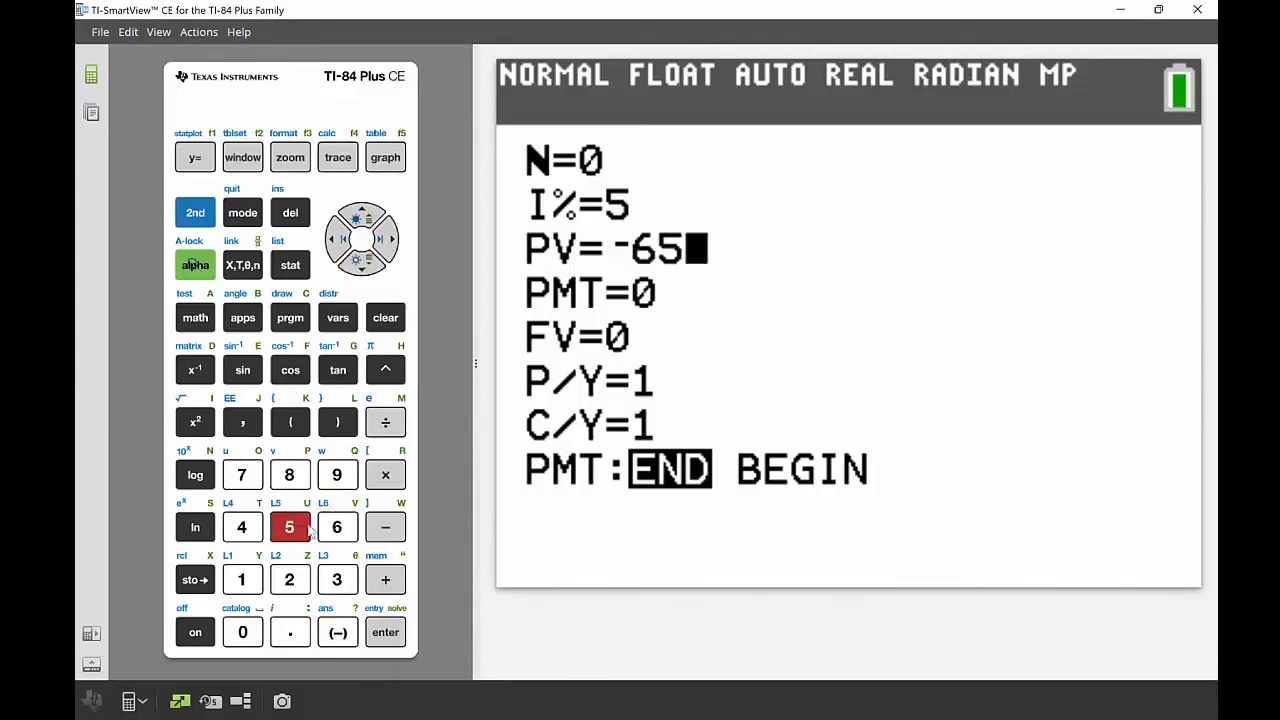
pyautogui.click(243, 634)
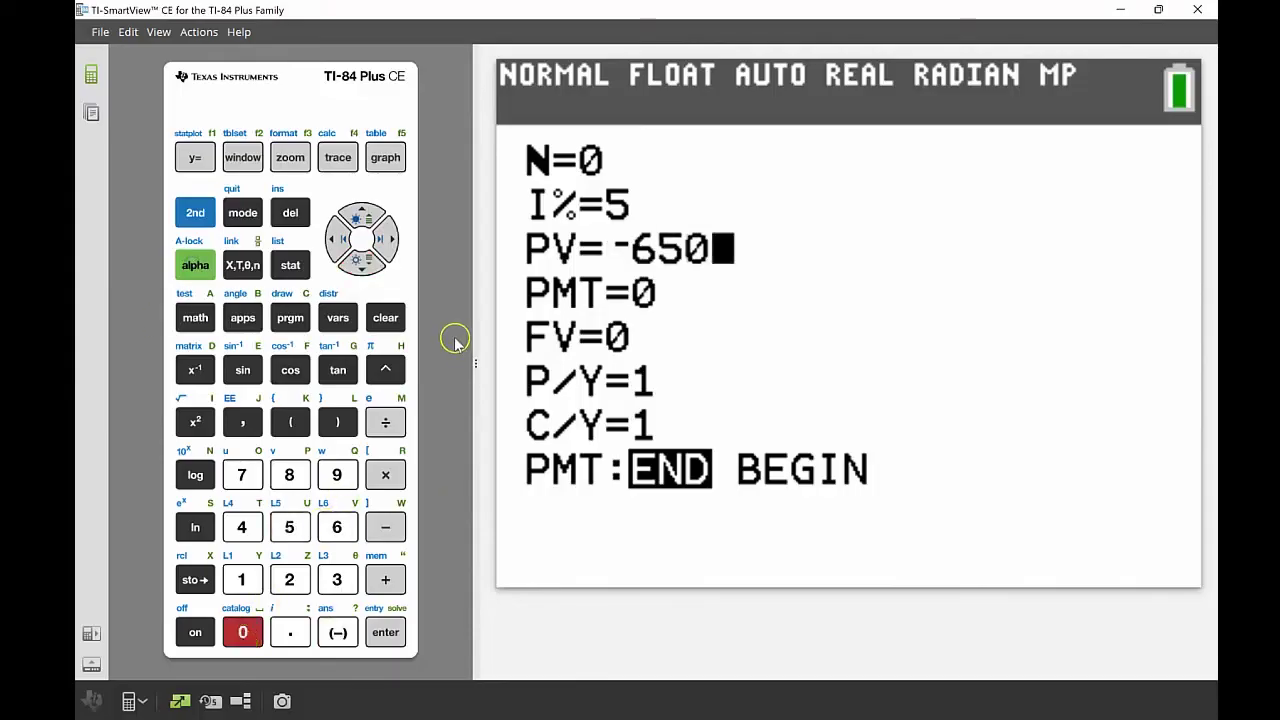
# Step: Enter FV = 10000 and P/Y = 4, which also sets C/Y to 4
pyautogui.click(368, 268)
pyautogui.click(368, 268)
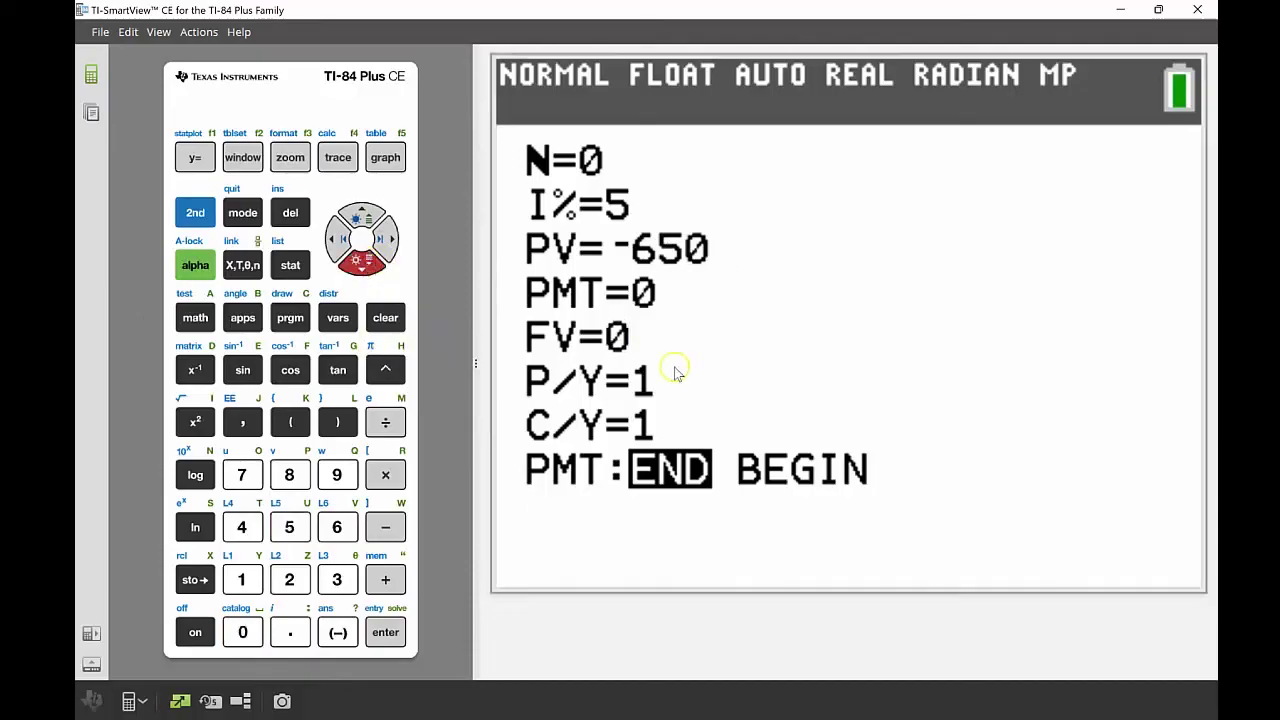
pyautogui.click(245, 588)
pyautogui.click(245, 632)
pyautogui.click(245, 632)
pyautogui.click(245, 632)
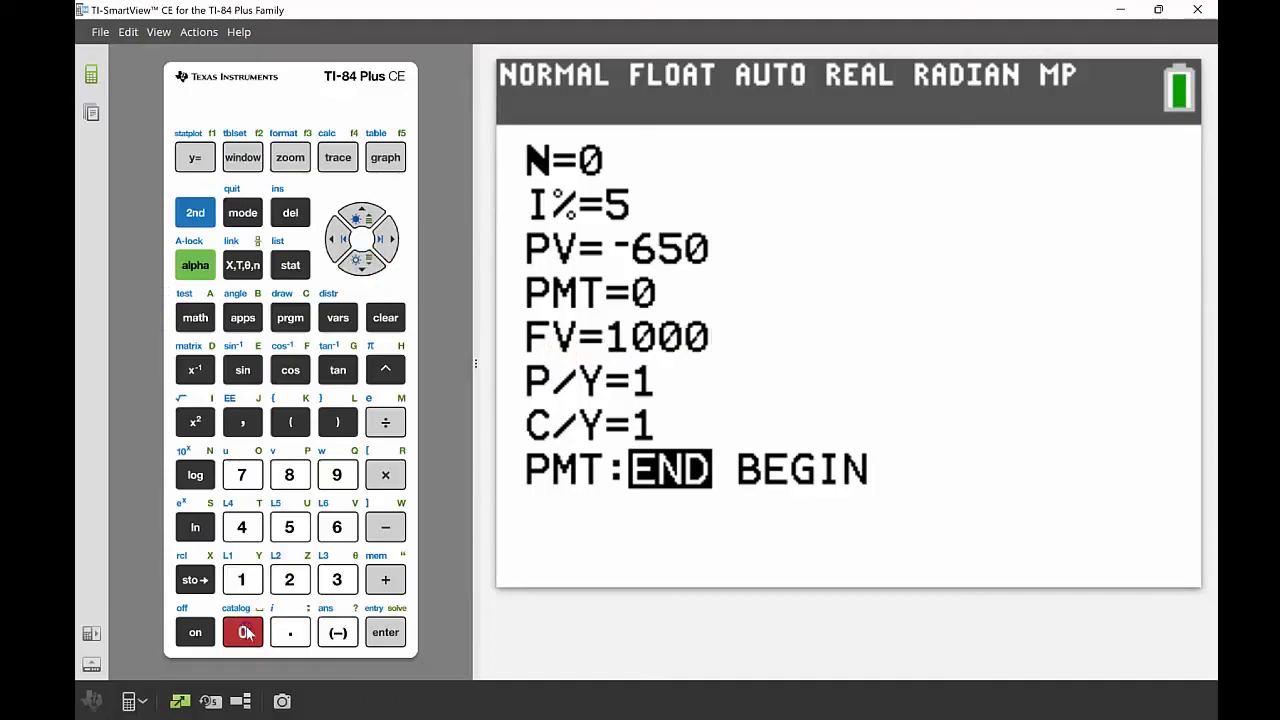
pyautogui.click(245, 632)
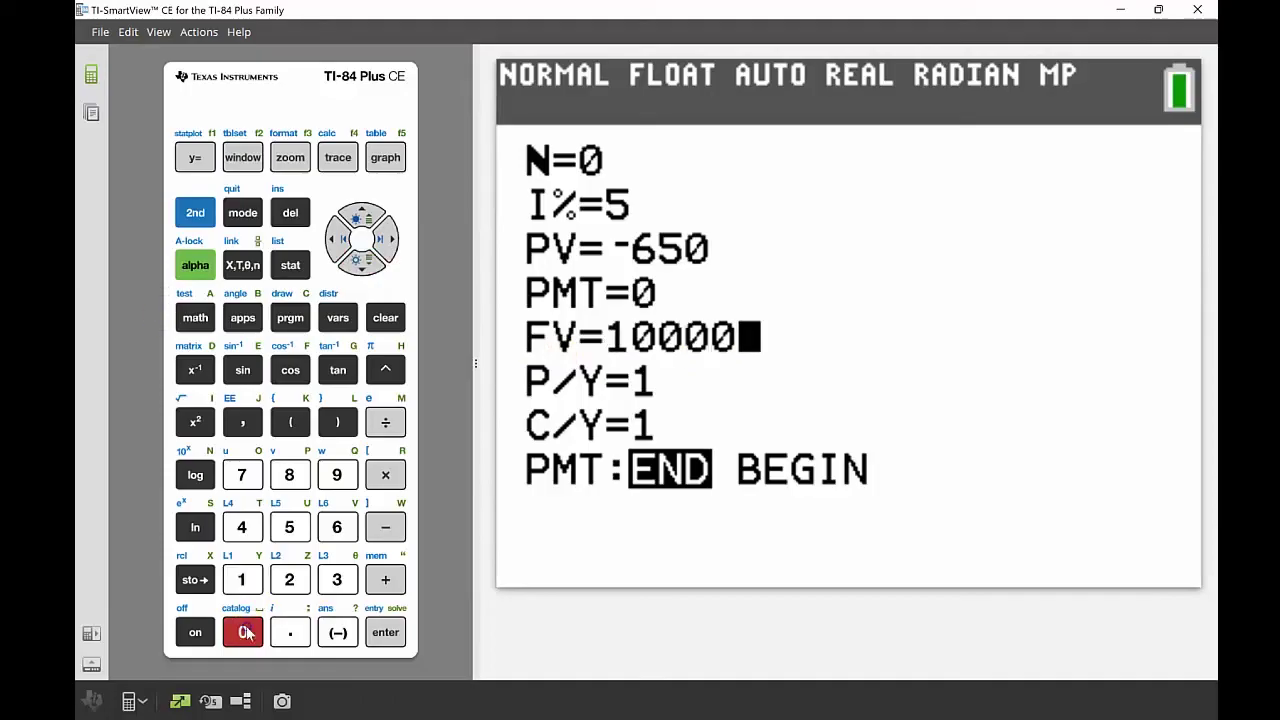
pyautogui.click(368, 265)
pyautogui.click(242, 527)
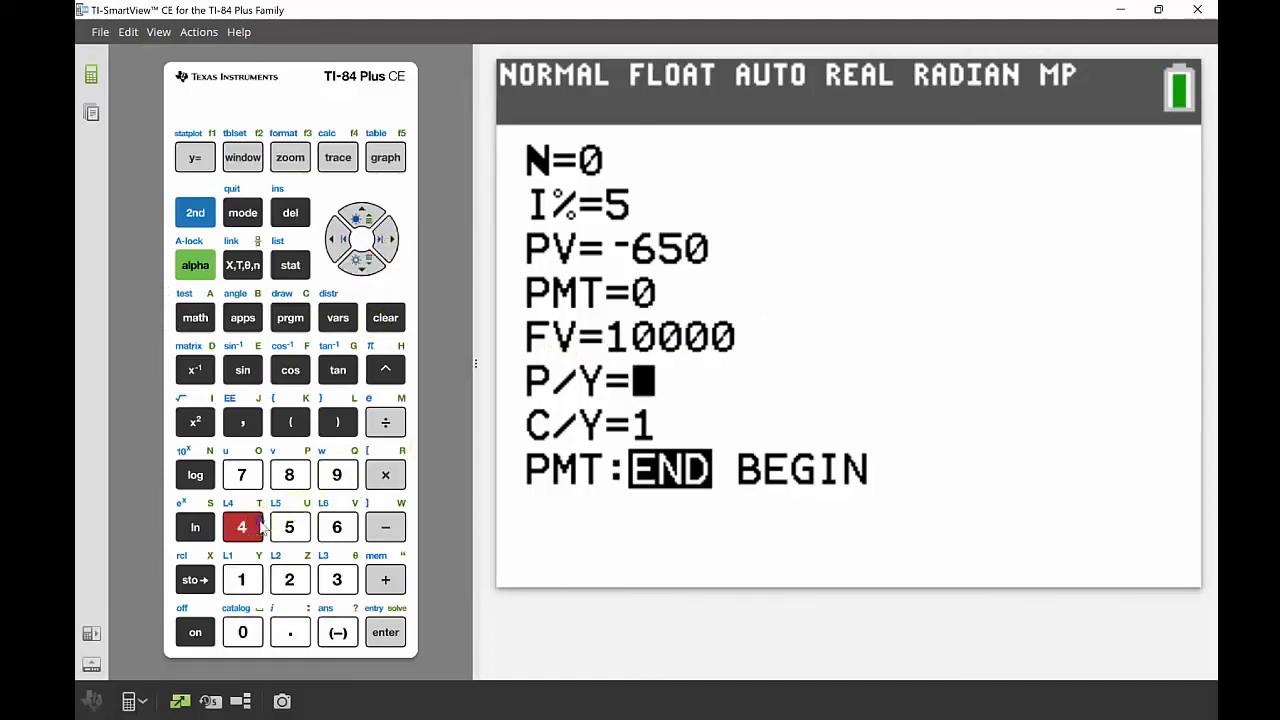
pyautogui.click(361, 262)
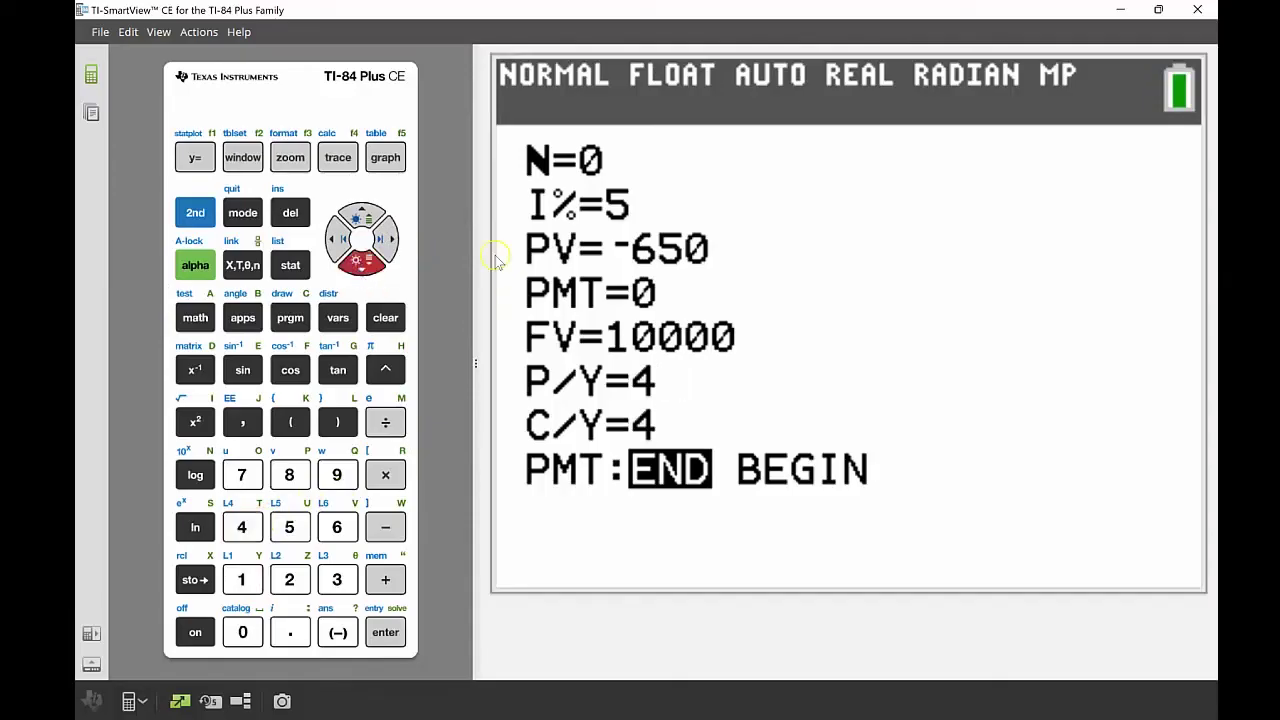
# Step: Enter N as 11*4 so it evaluates to 44 quarterly periods
pyautogui.click(362, 215)
pyautogui.click(362, 215)
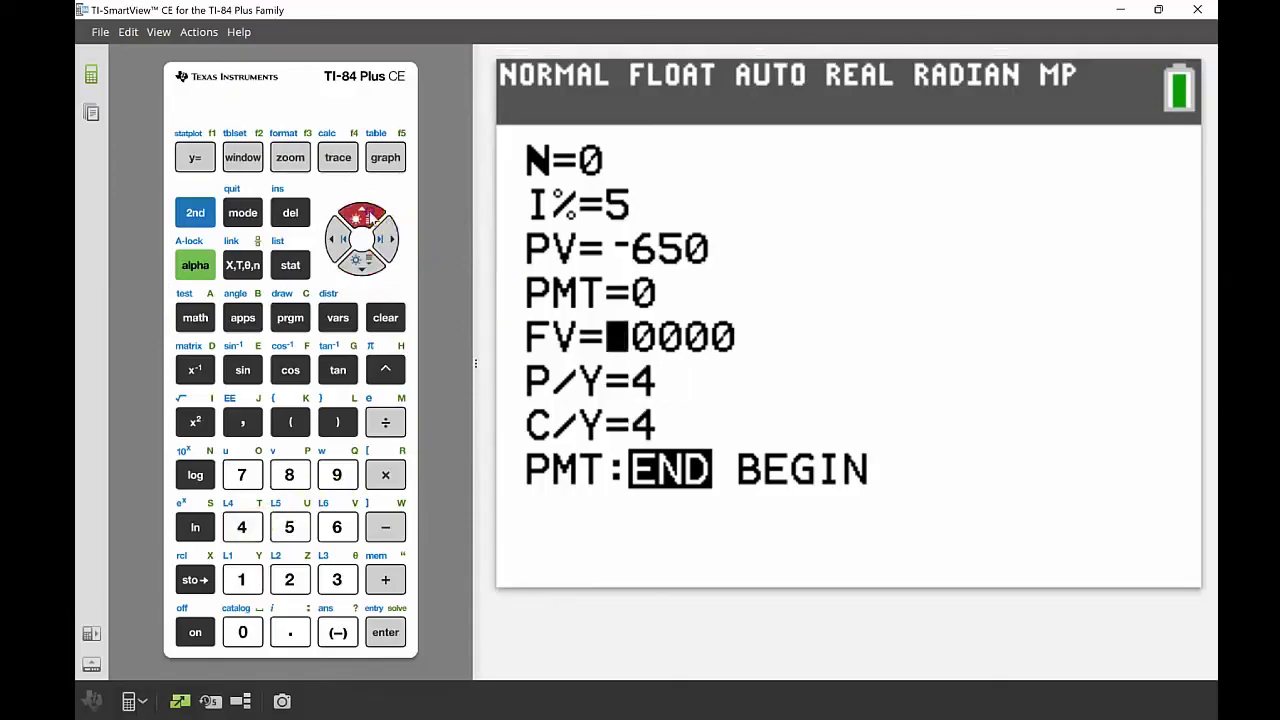
pyautogui.click(362, 215)
pyautogui.click(362, 215)
pyautogui.click(362, 215)
pyautogui.click(362, 215)
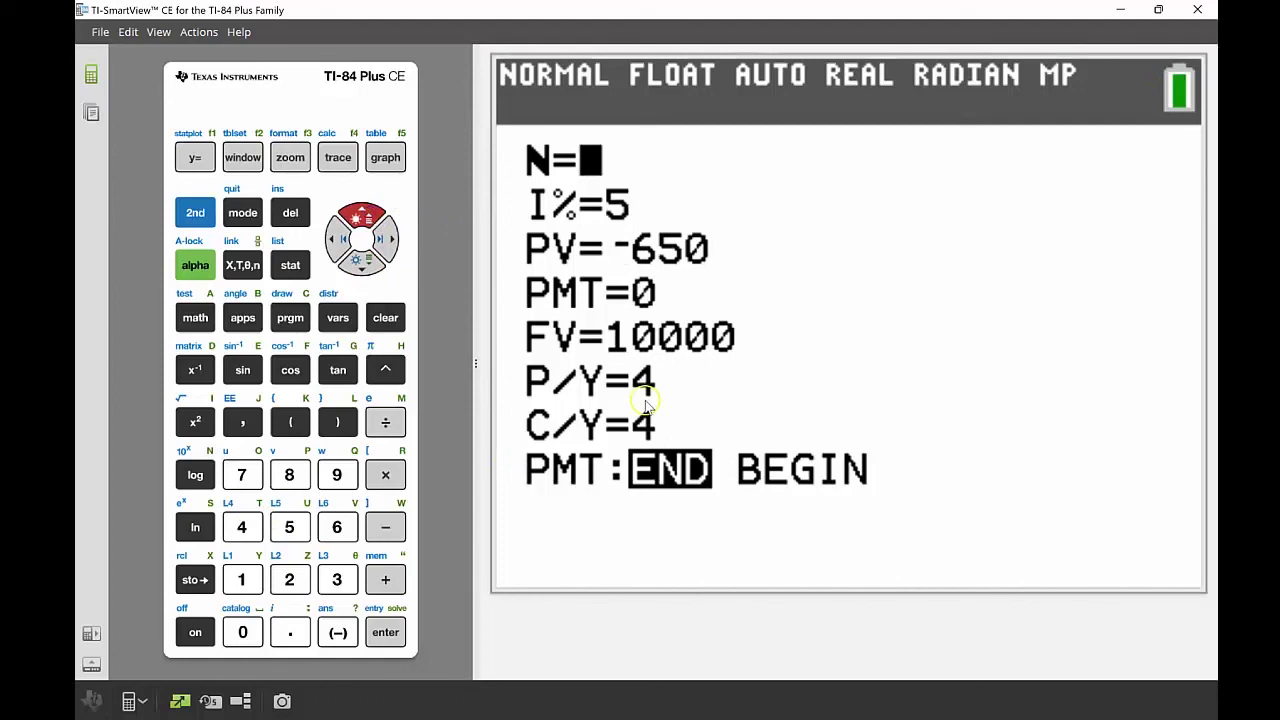
pyautogui.write('11')
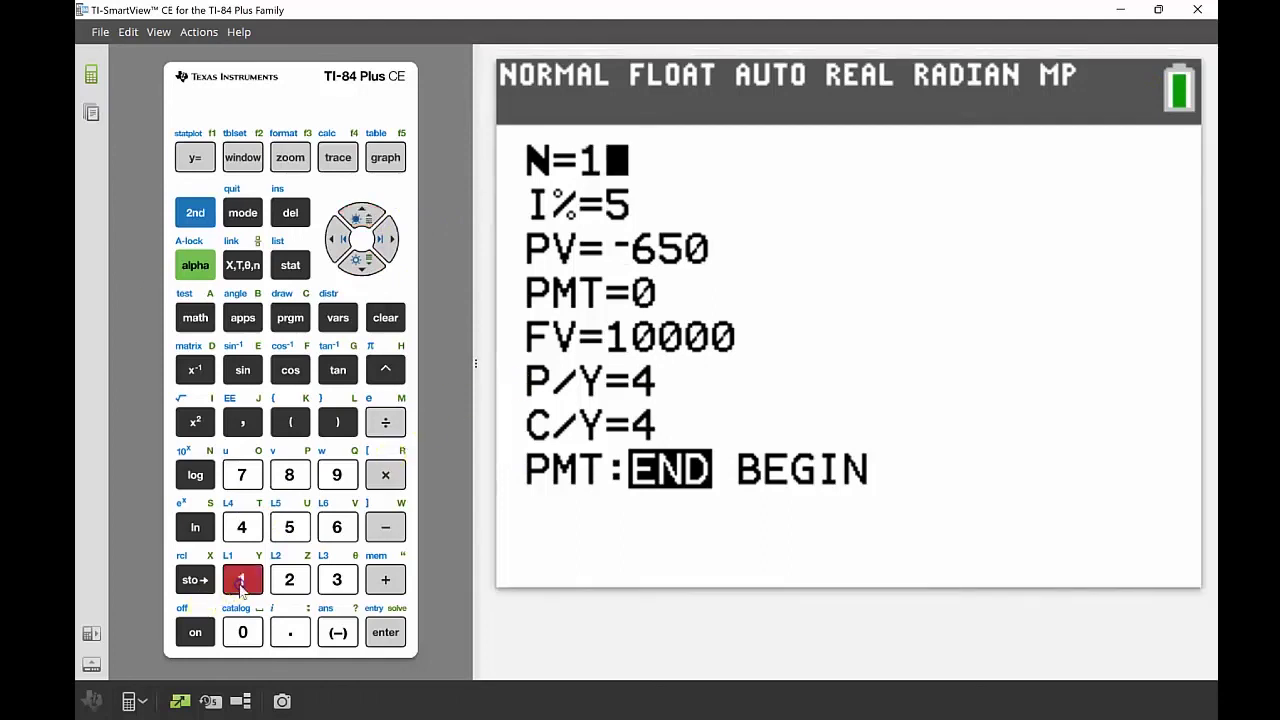
pyautogui.click(386, 475)
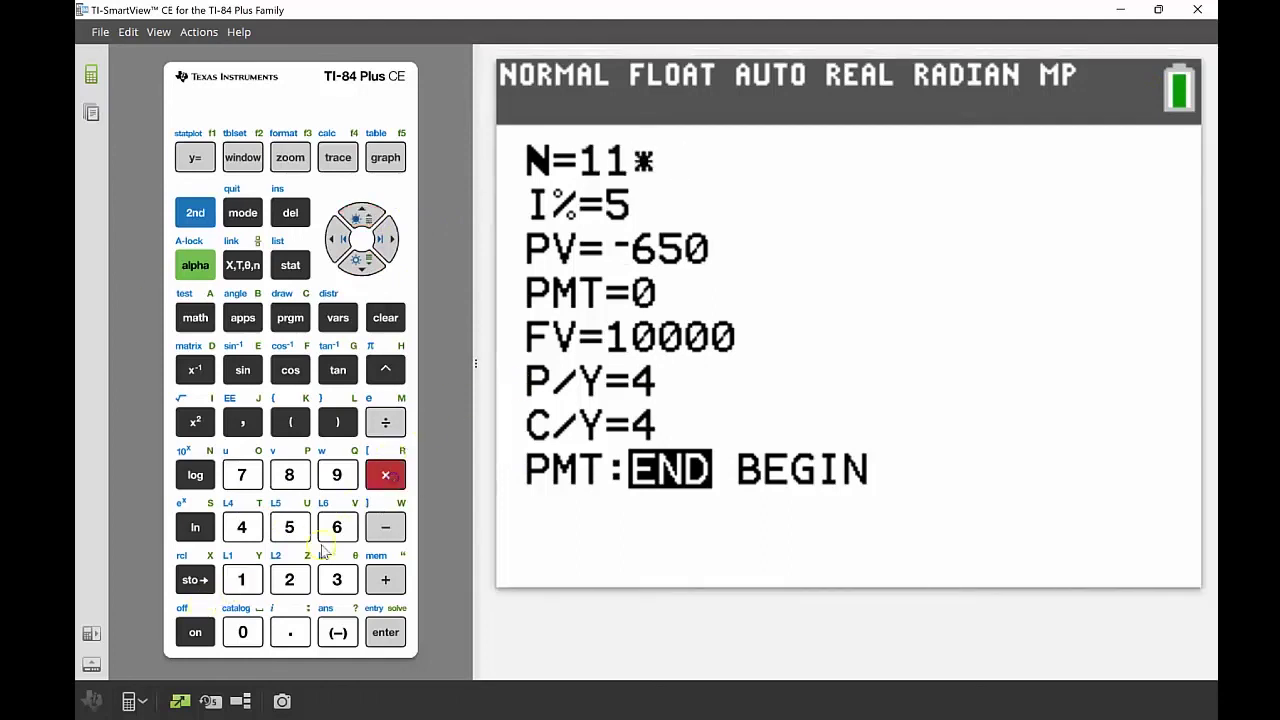
pyautogui.click(243, 527)
pyautogui.click(359, 268)
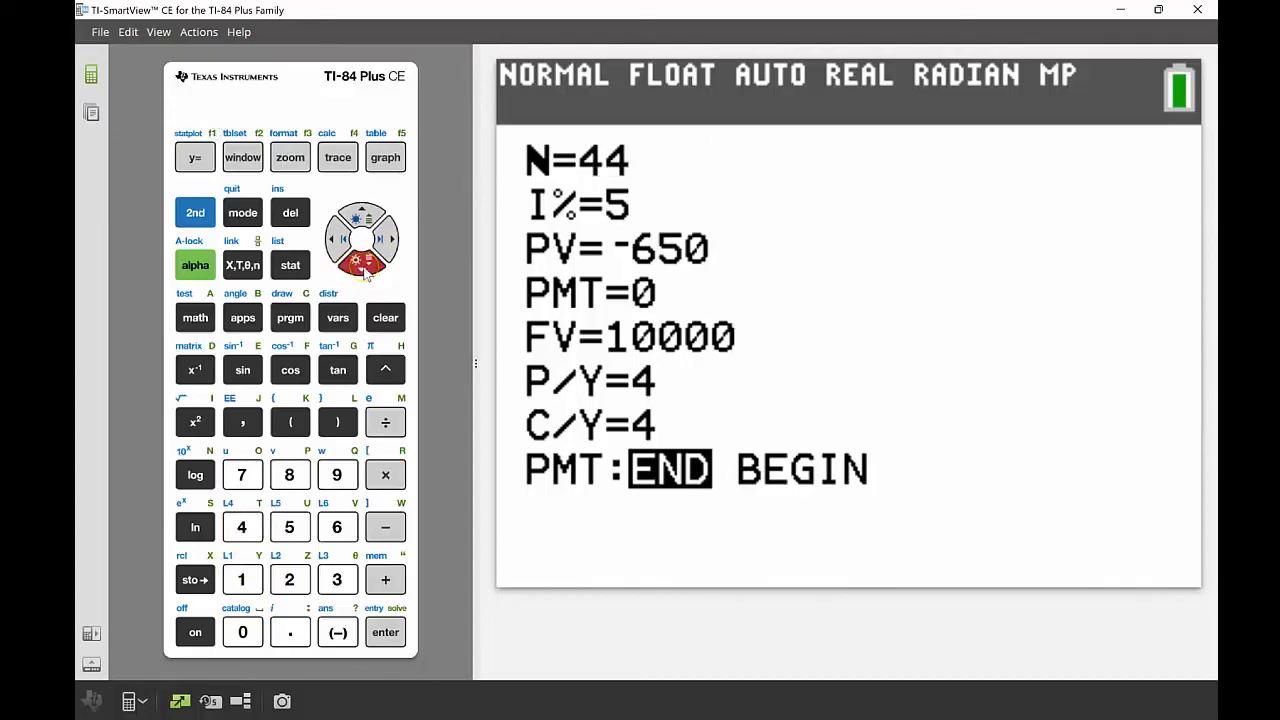
# Step: Solve the TVM Solver for PMT, giving -152.5601219 per quarter
pyautogui.click(362, 268)
pyautogui.click(362, 268)
pyautogui.click(182, 270)
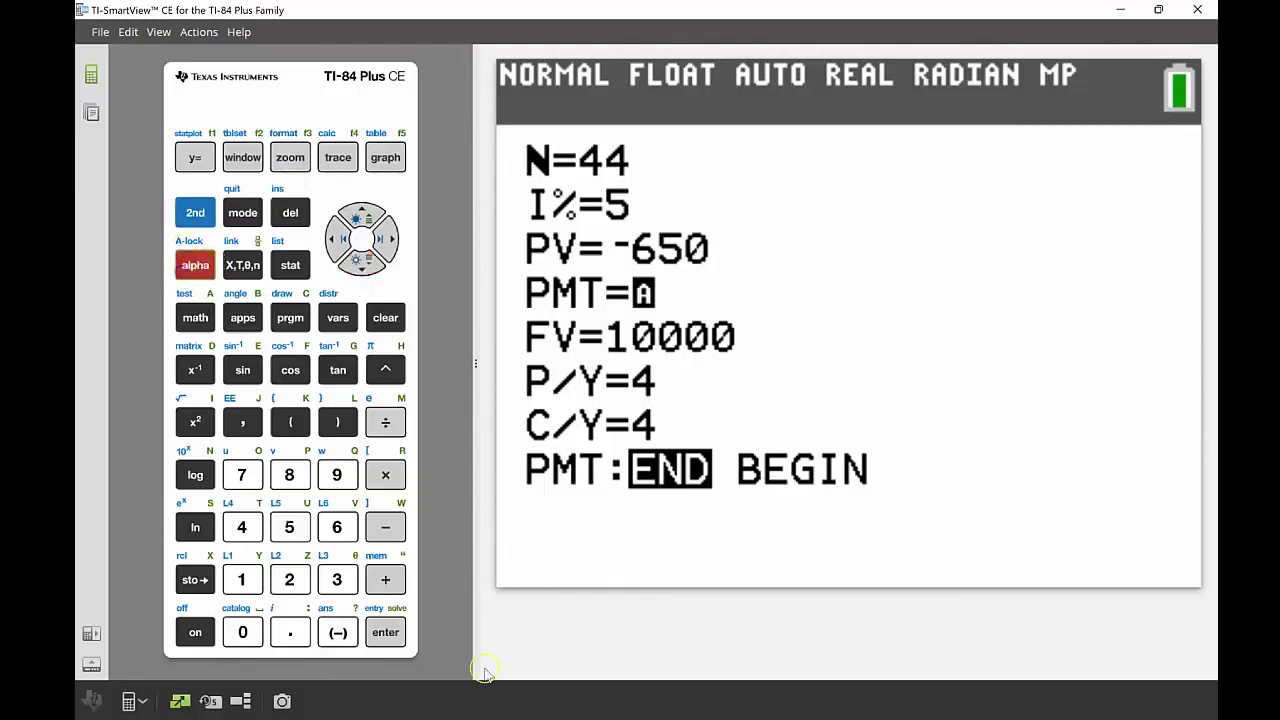
pyautogui.click(378, 640)
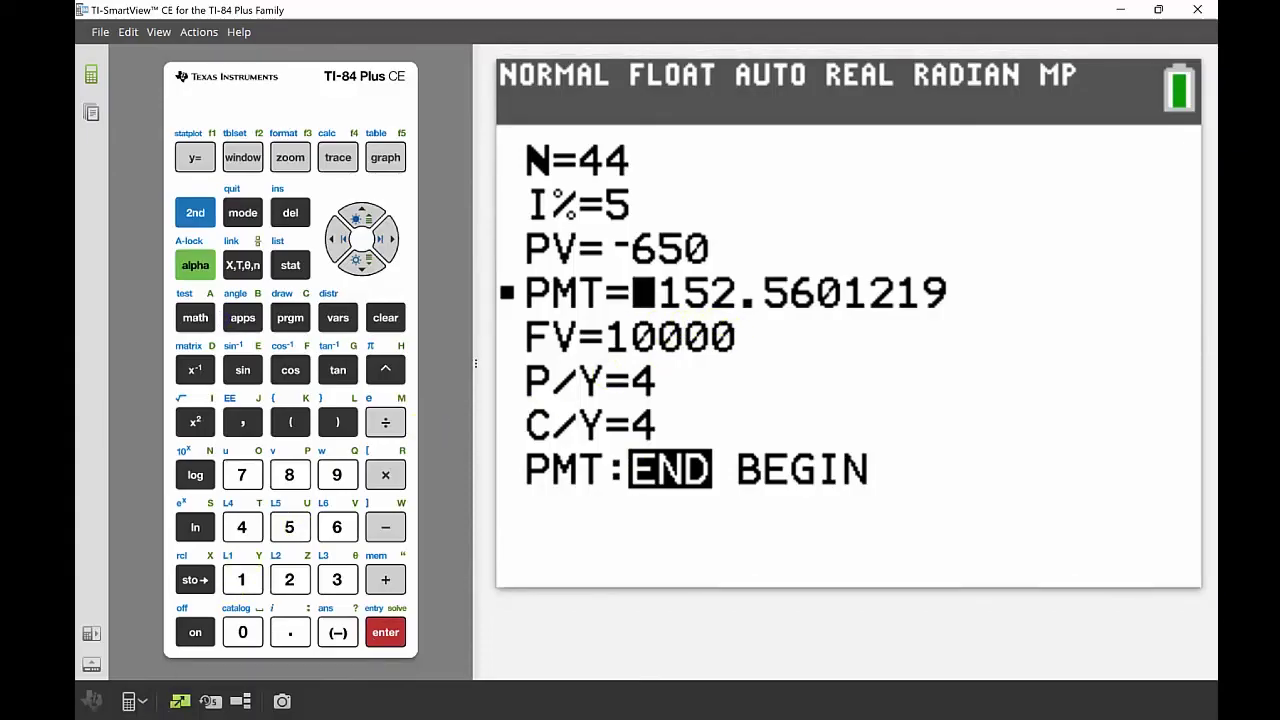
pyautogui.press('Down')
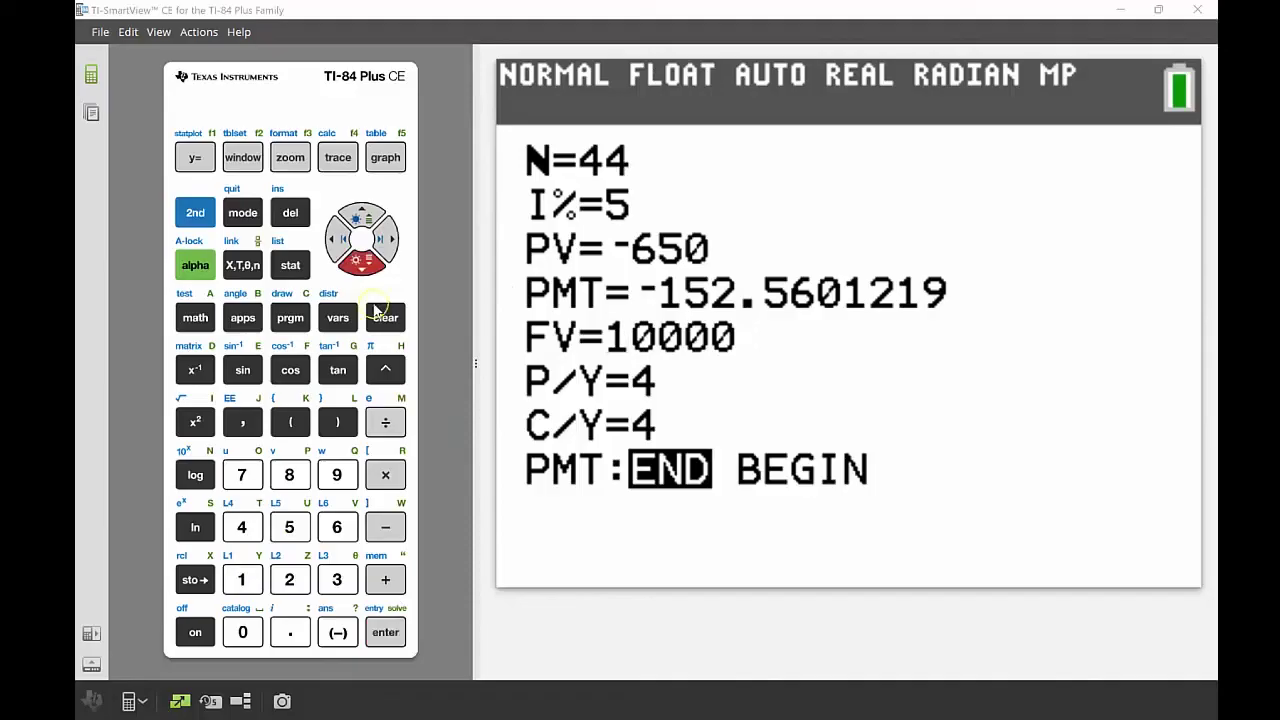